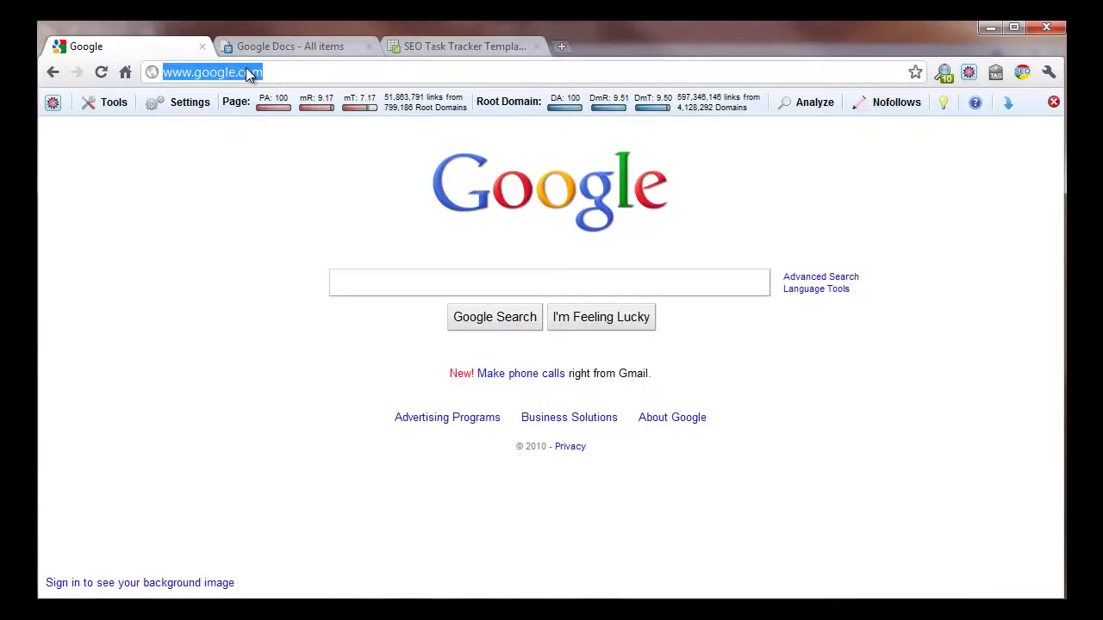
# Open the fedjobsearchtrainer.com website
pyautogui.click(270, 72)
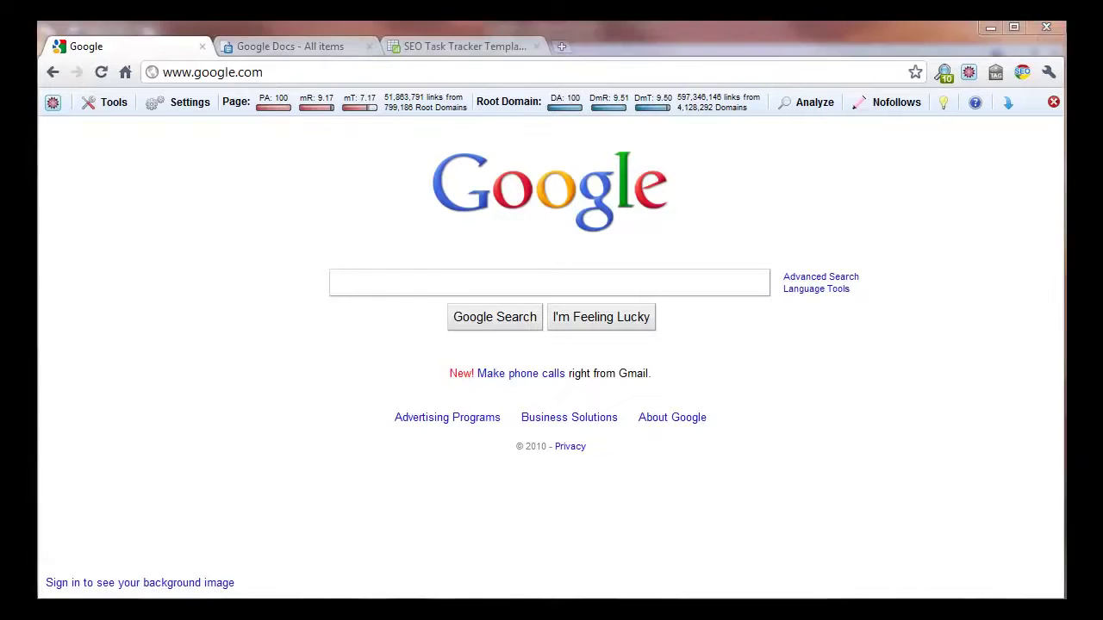
pyautogui.click(287, 65)
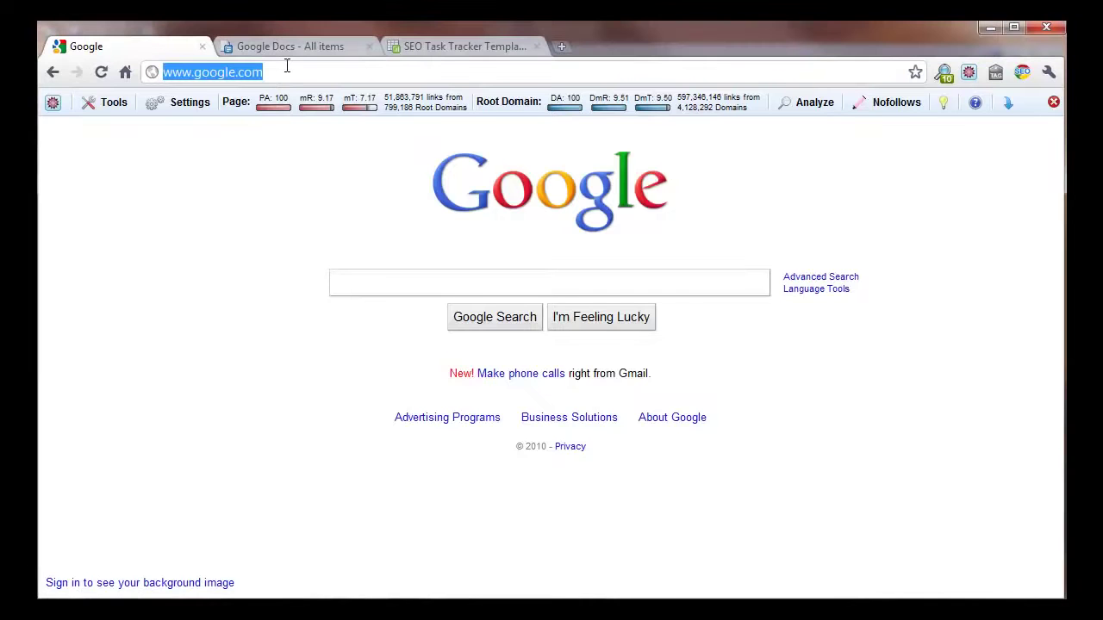
pyautogui.write('fedjobsearchtrainer')
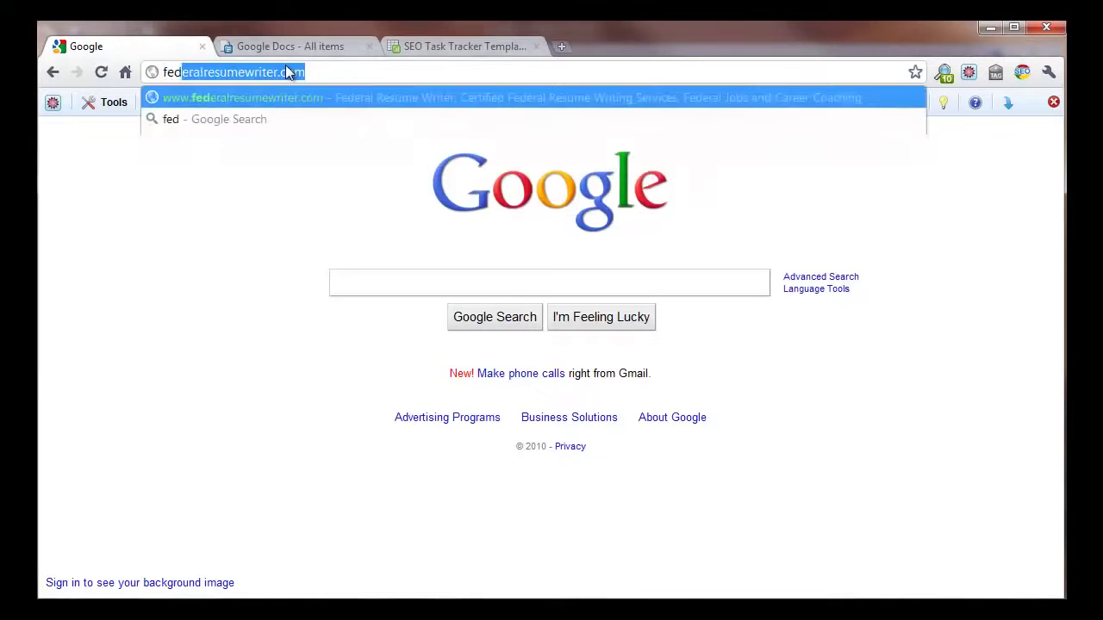
pyautogui.press('Return')
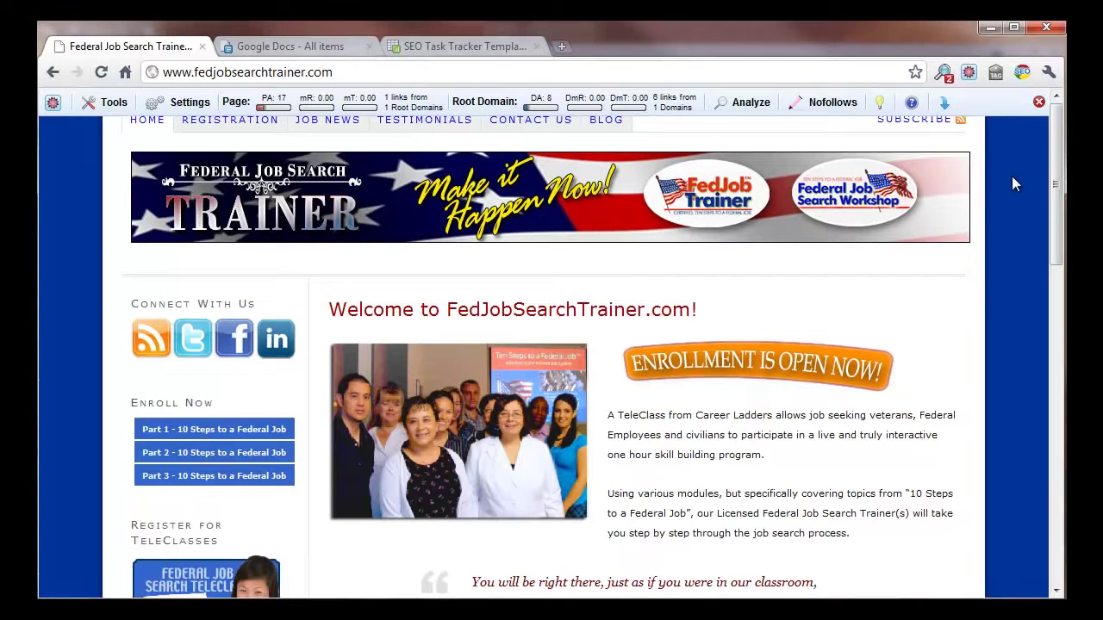
# Search Google for "federal job search trainer" in a new browser tab
pyautogui.click(560, 45)
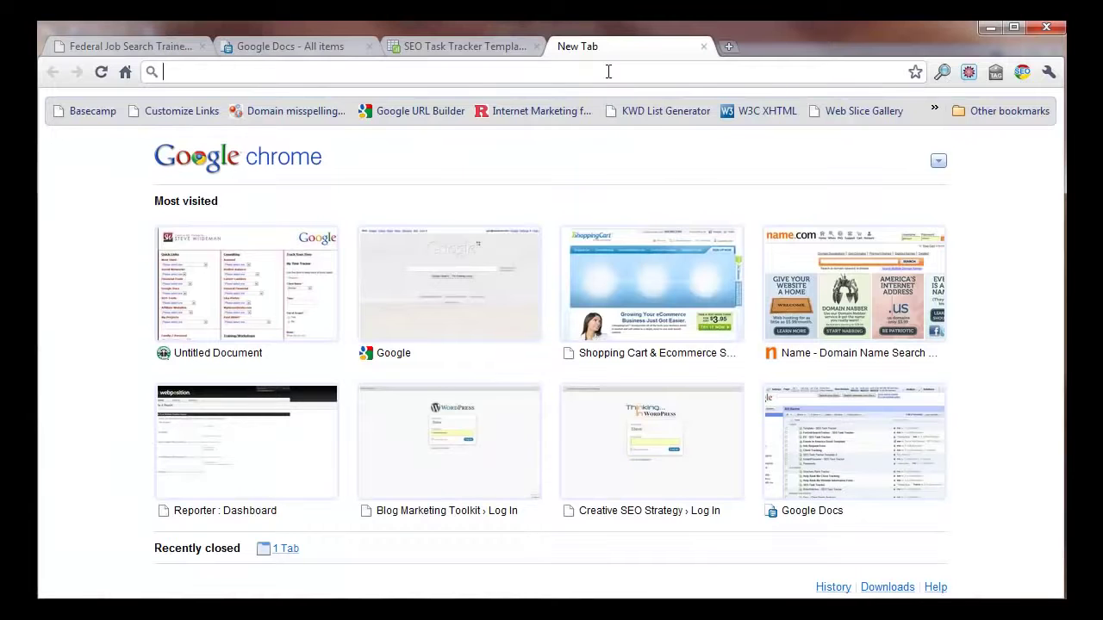
pyautogui.write('federal job ')
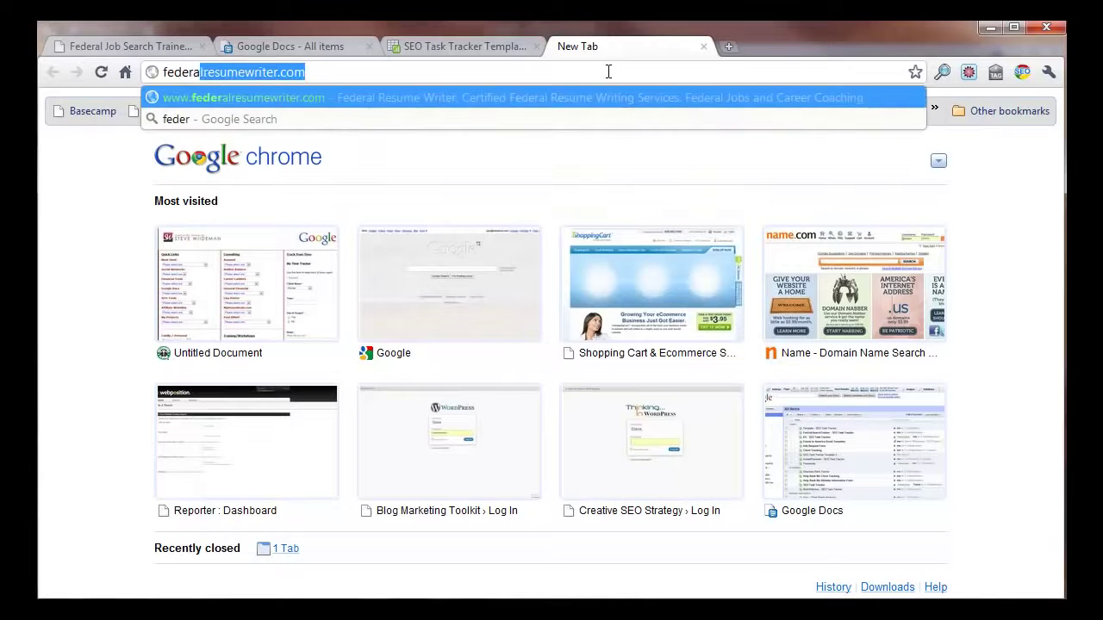
pyautogui.write('search trainer')
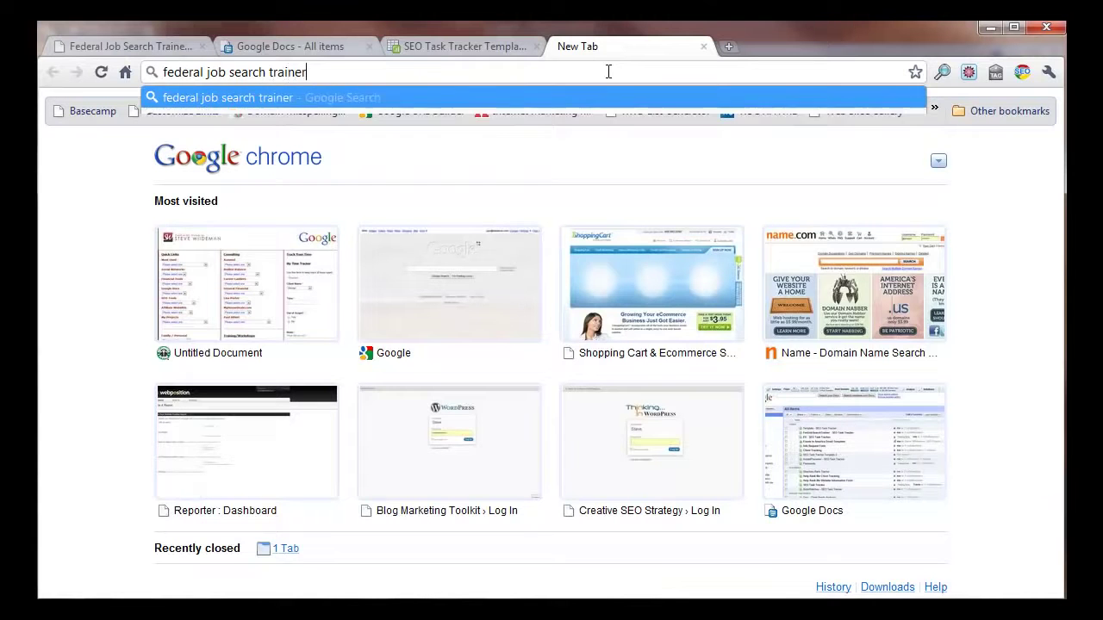
pyautogui.press('Return')
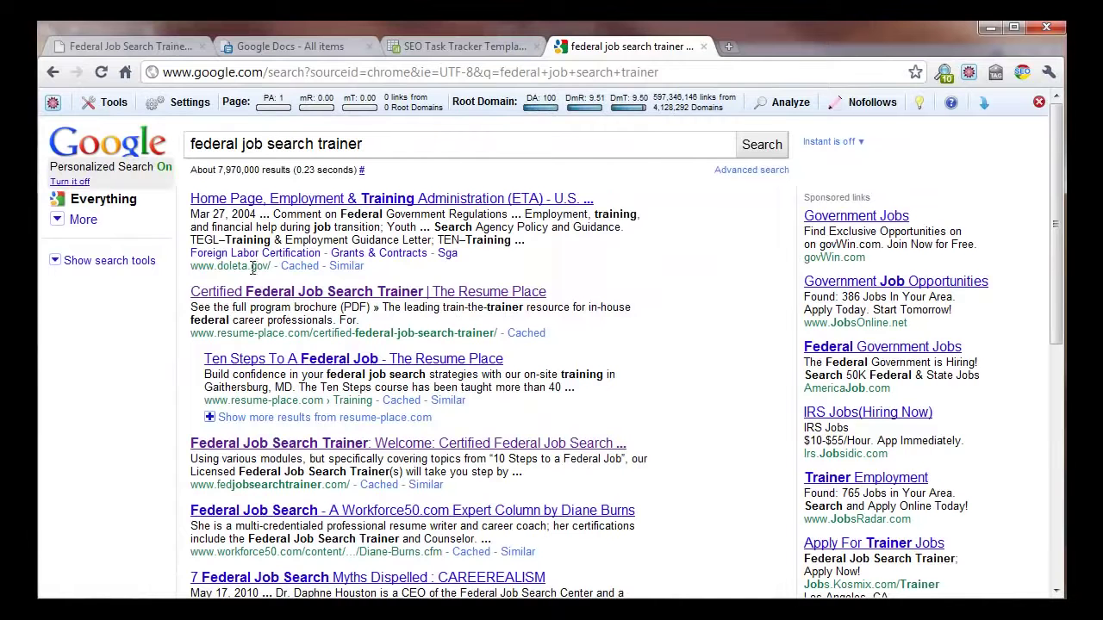
pyautogui.scroll(-1, 257, 271)
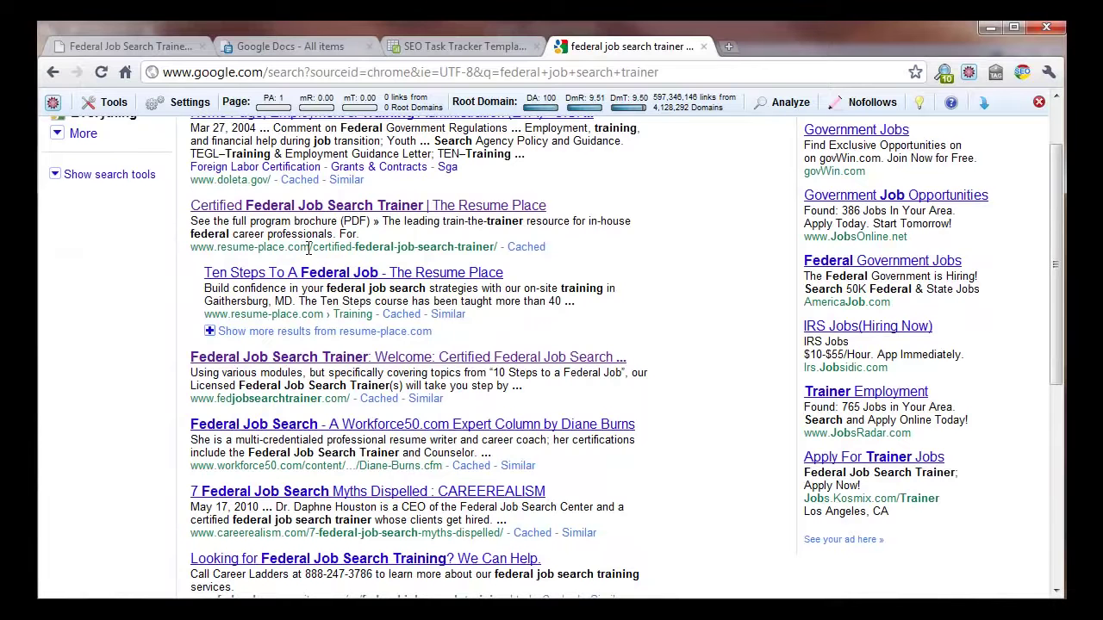
pyautogui.moveTo(497, 246); pyautogui.dragTo(352, 253)
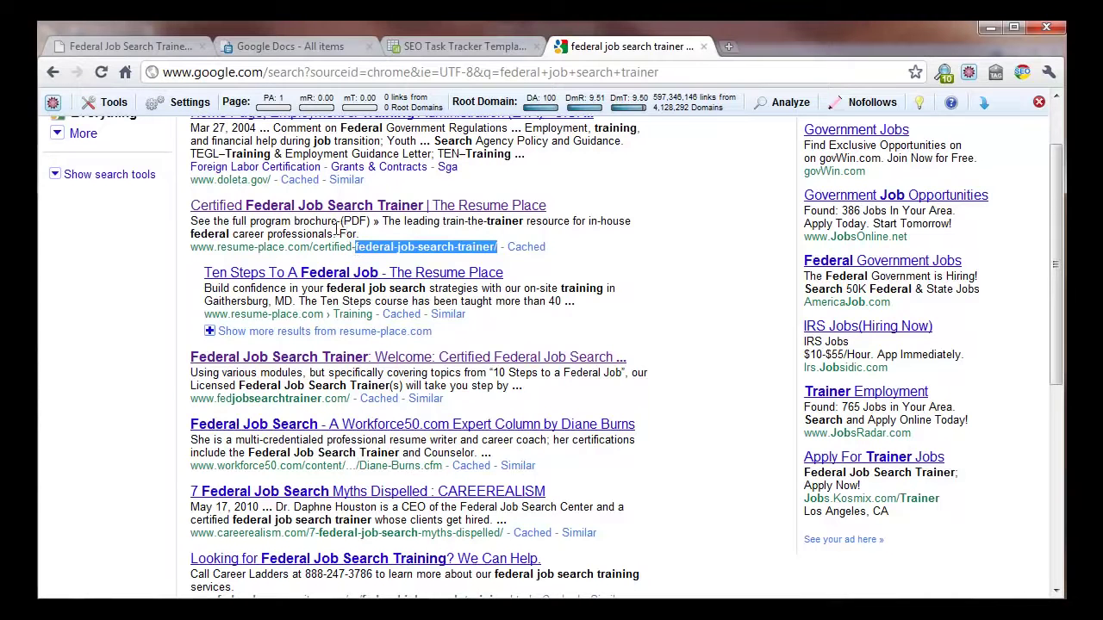
pyautogui.scroll(-1, 315, 232)
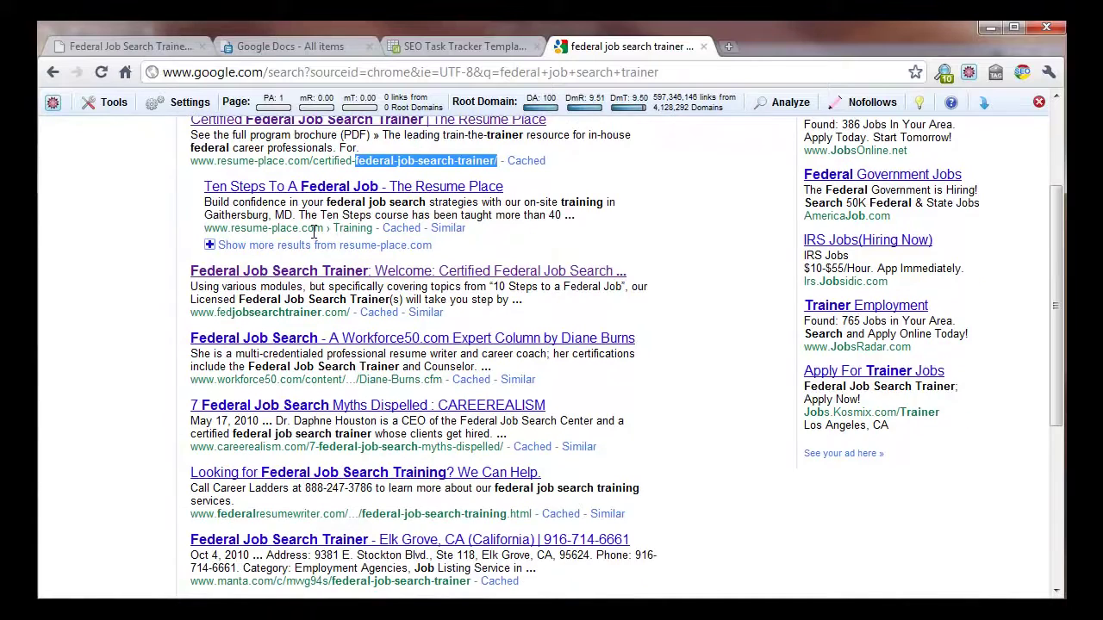
pyautogui.scroll(-1, 315, 227)
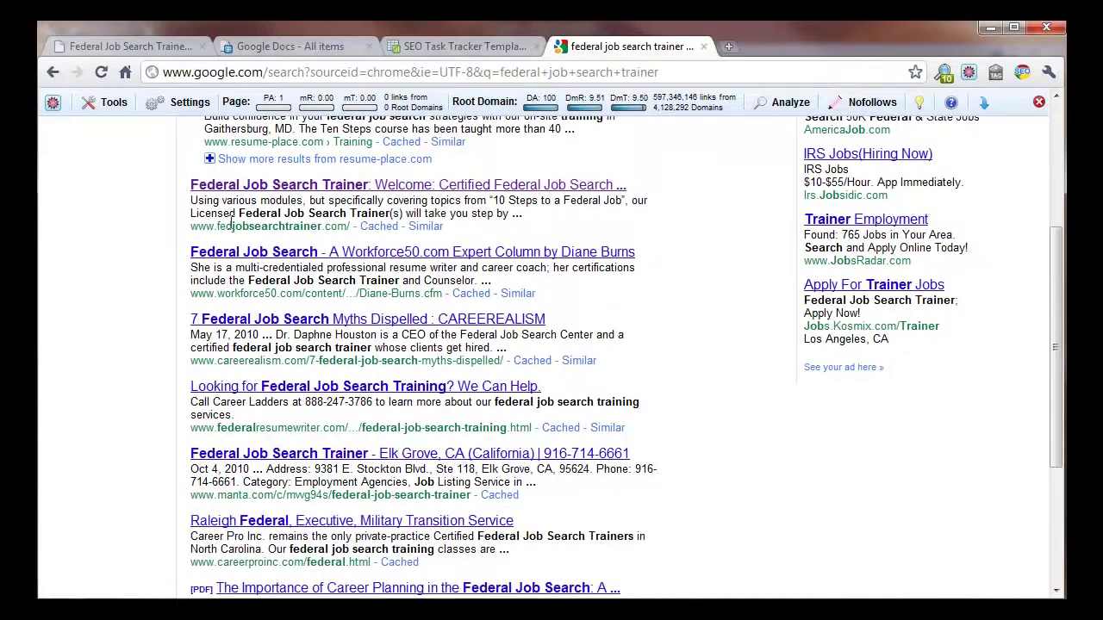
pyautogui.scroll(2, 353, 263)
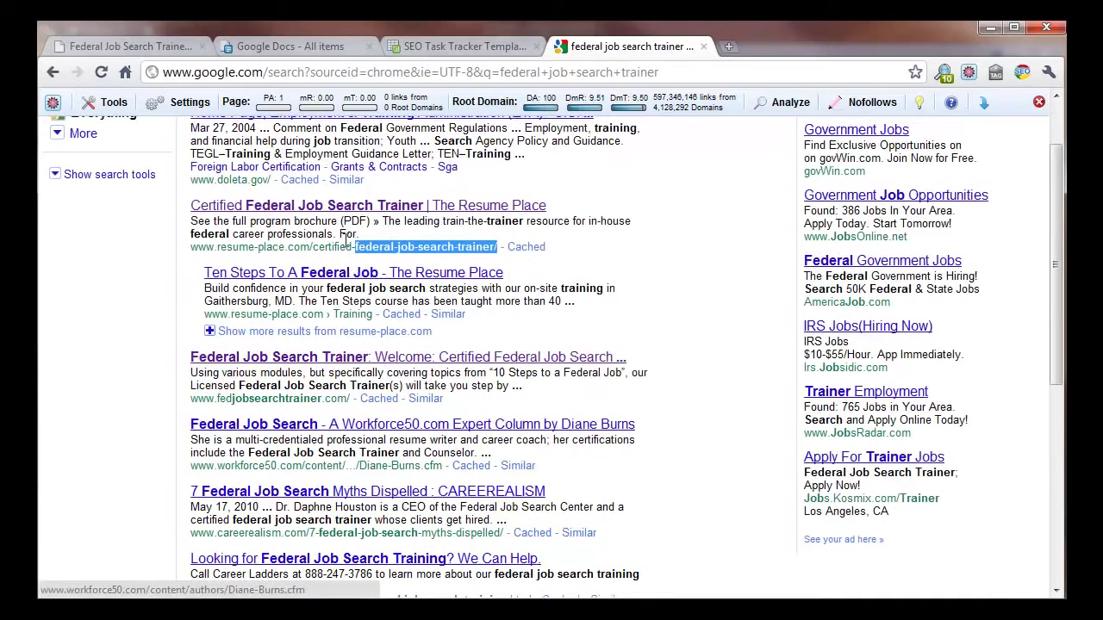
pyautogui.moveTo(309, 247); pyautogui.dragTo(192, 249)
pyautogui.hotkey('ctrl', 'c')
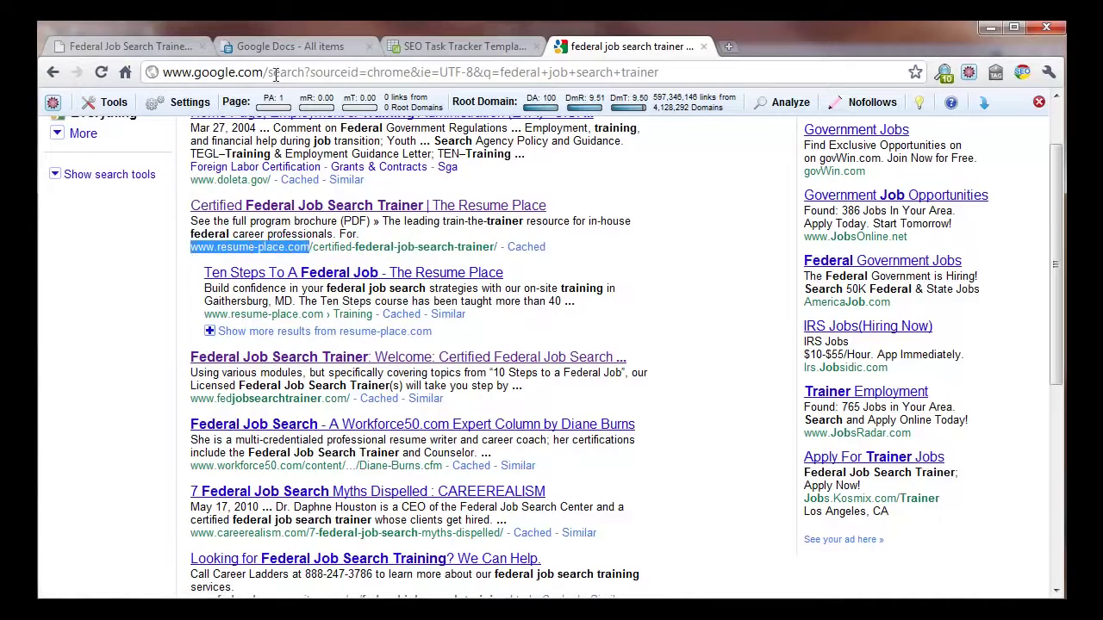
pyautogui.click(144, 47)
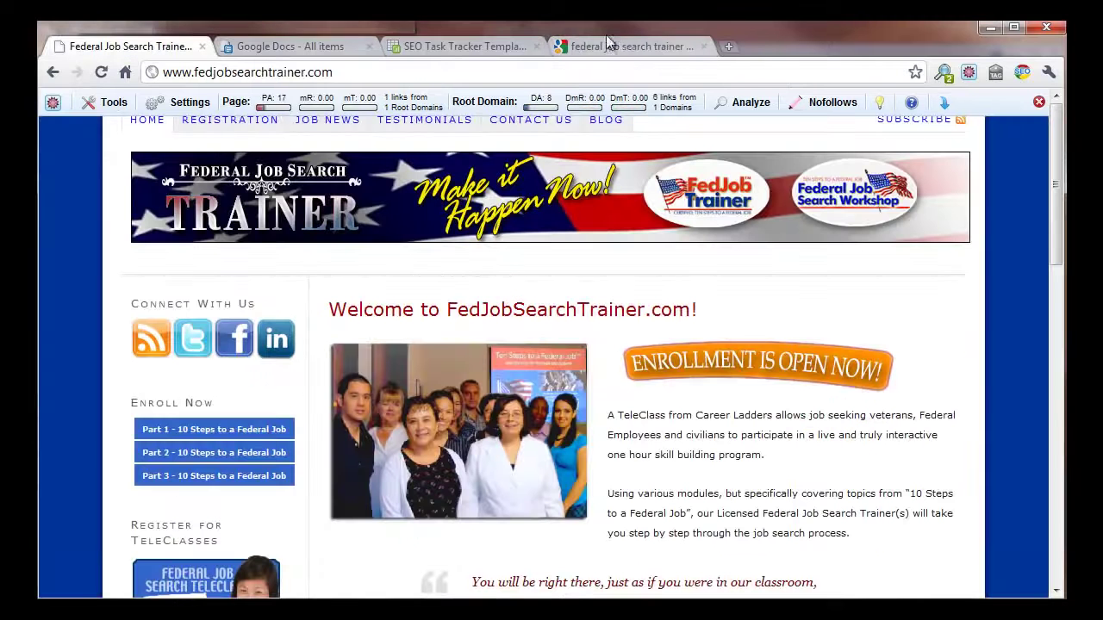
pyautogui.click(728, 46)
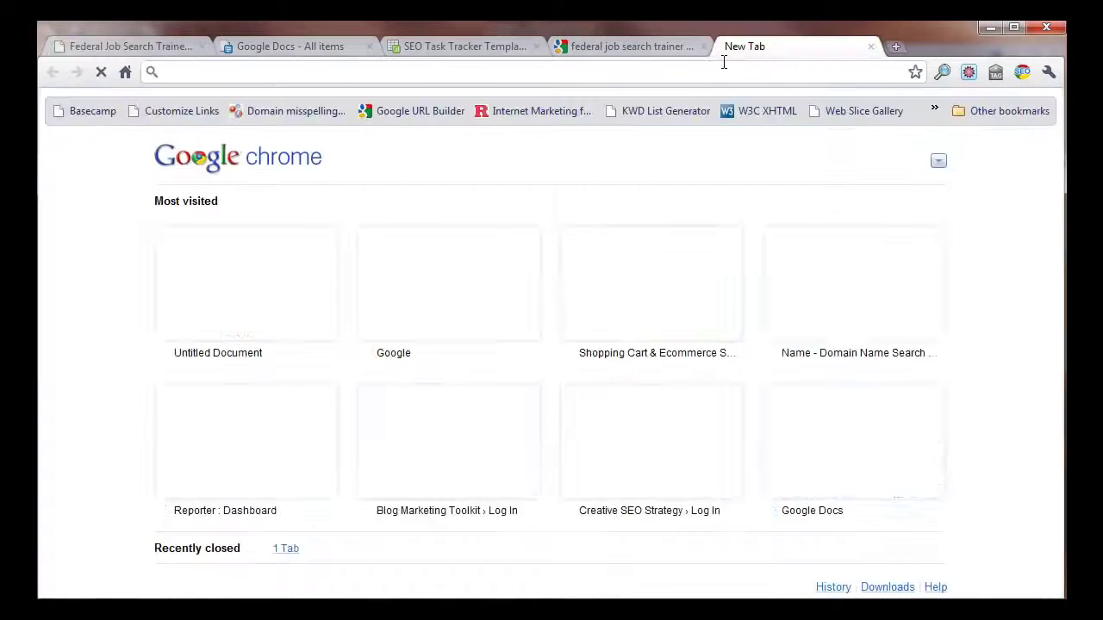
pyautogui.hotkey('ctrl', 'v')
pyautogui.press('Return')
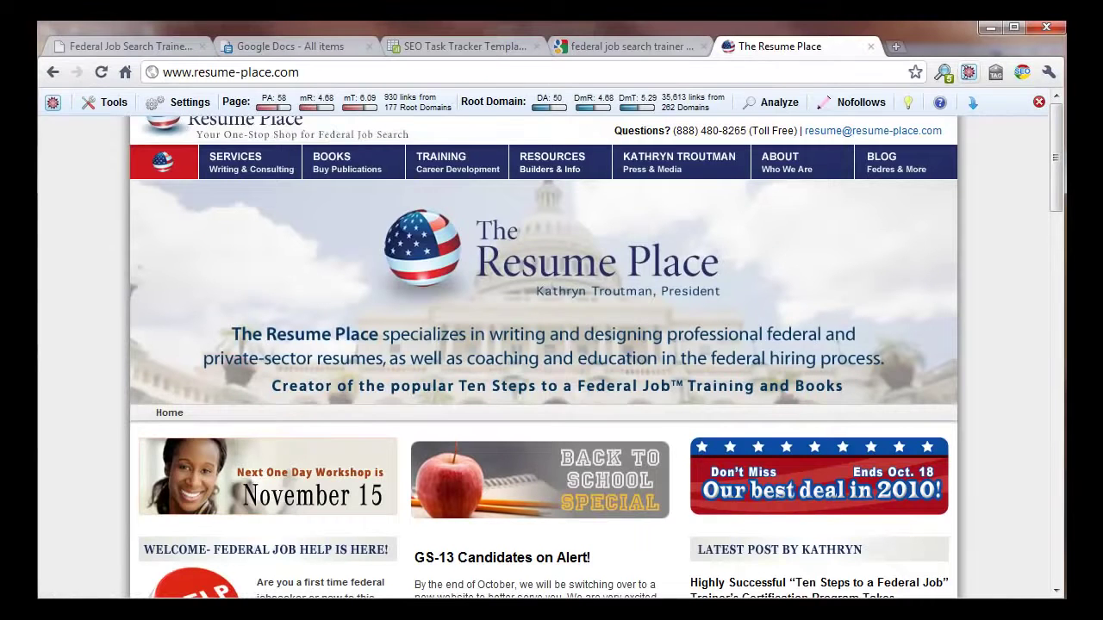
pyautogui.click(97, 103)
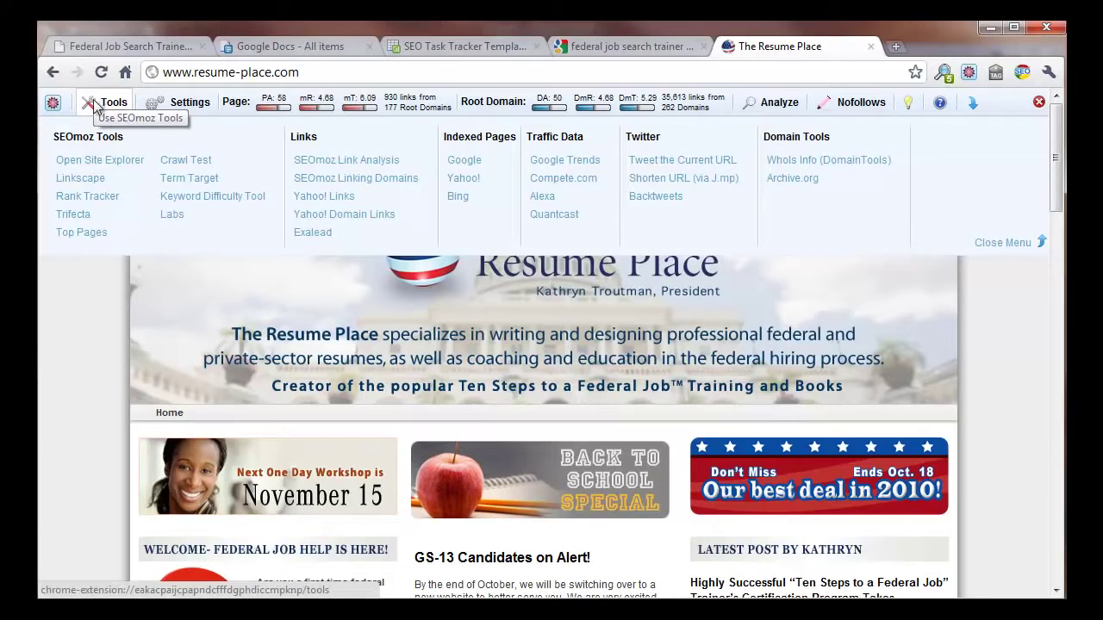
pyautogui.click(126, 161)
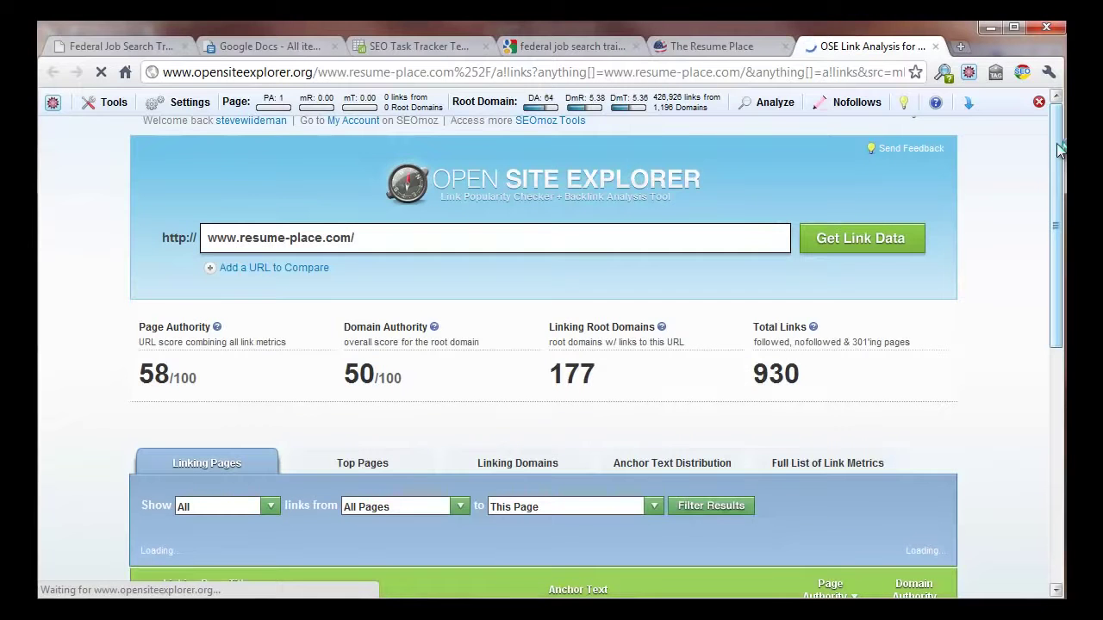
pyautogui.moveTo(1060, 149)
pyautogui.mouseDown()
pyautogui.moveTo(1059, 183)
pyautogui.moveTo(1060, 153)
pyautogui.mouseUp()
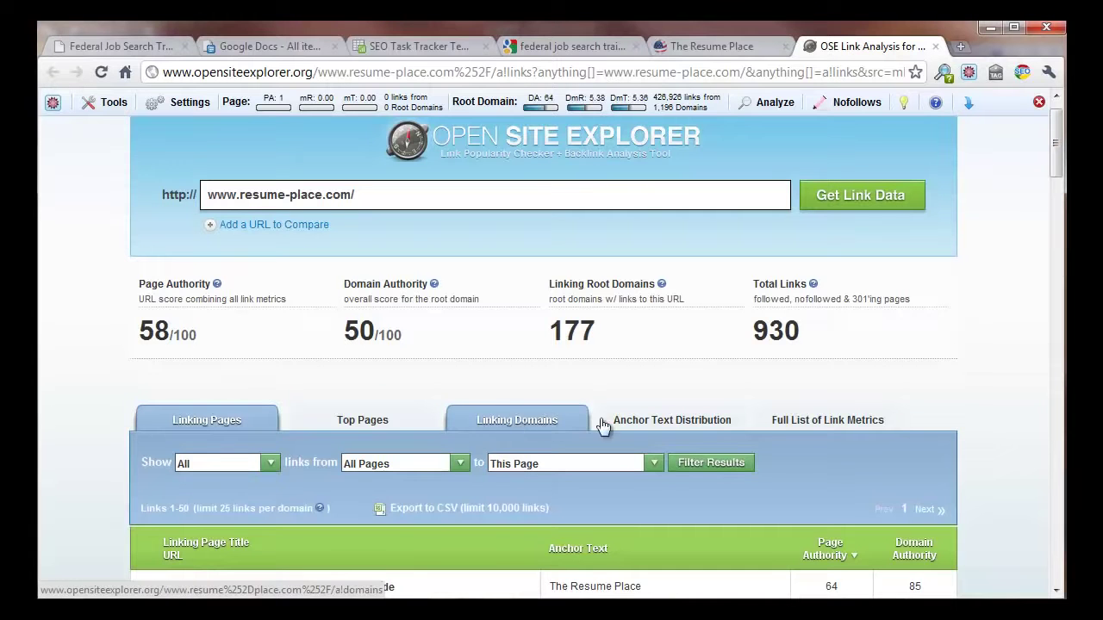
pyautogui.click(690, 422)
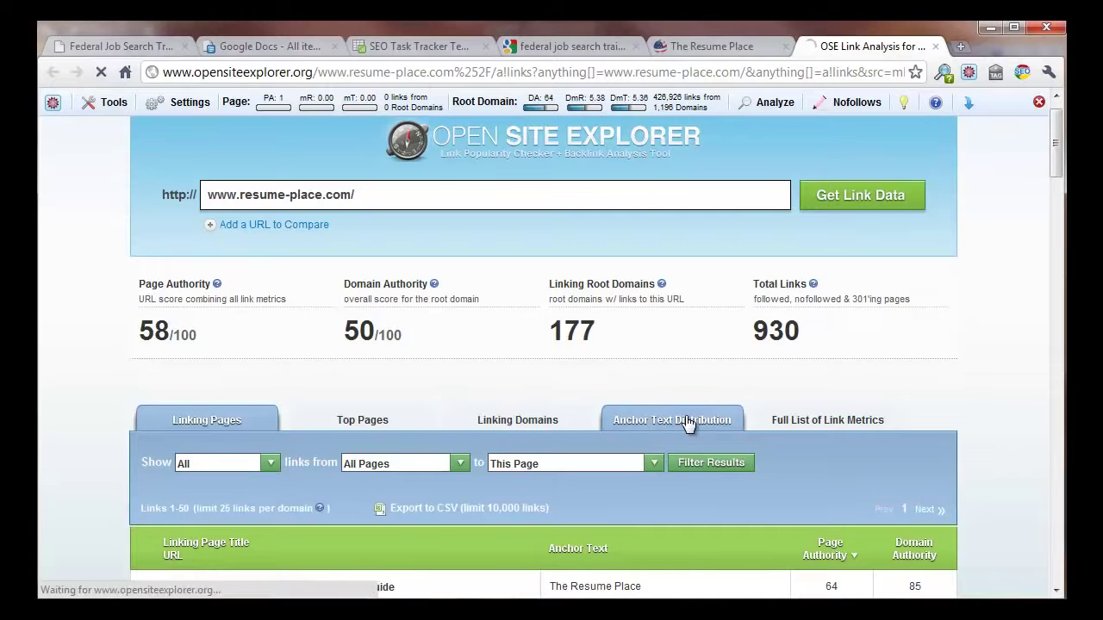
pyautogui.scroll(-4, 944, 380)
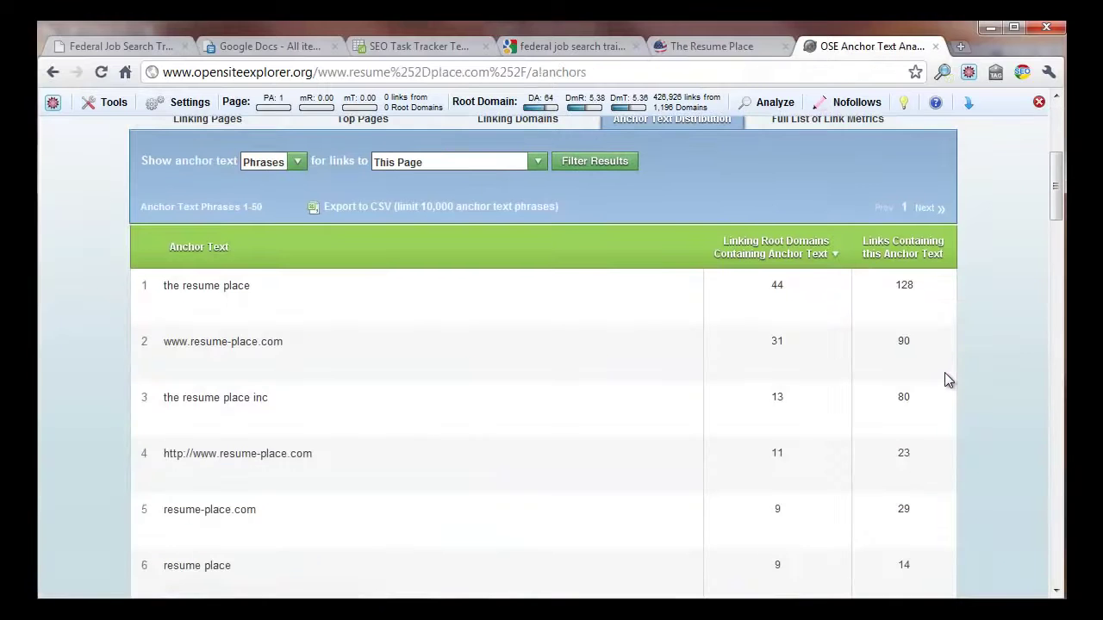
pyautogui.scroll(-1, 944, 380)
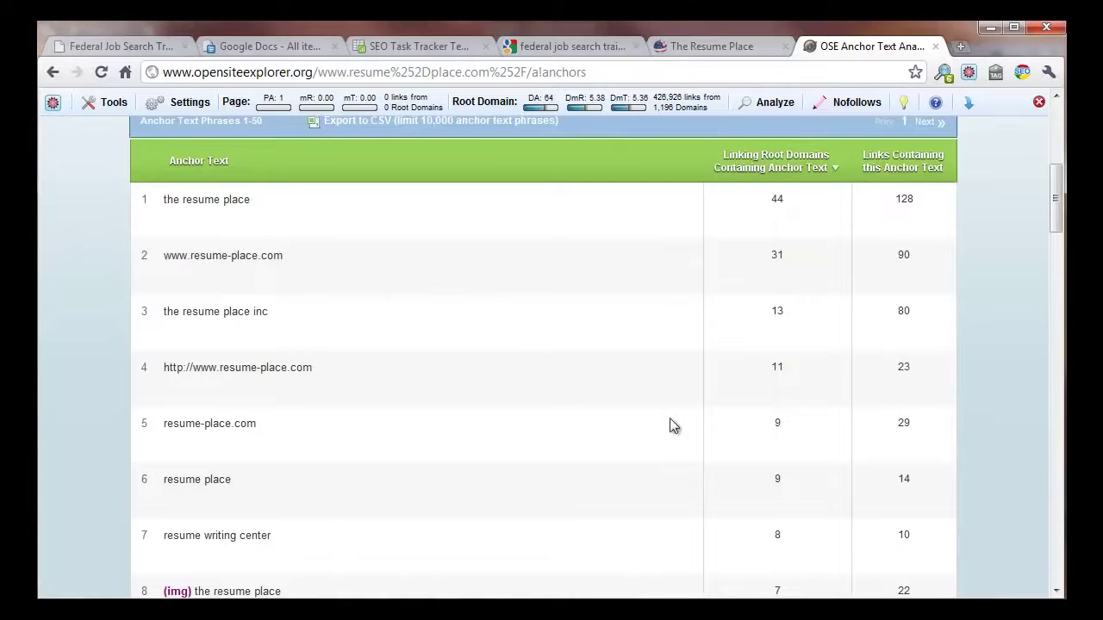
pyautogui.scroll(-1, 603, 430)
pyautogui.scroll(3, 689, 405)
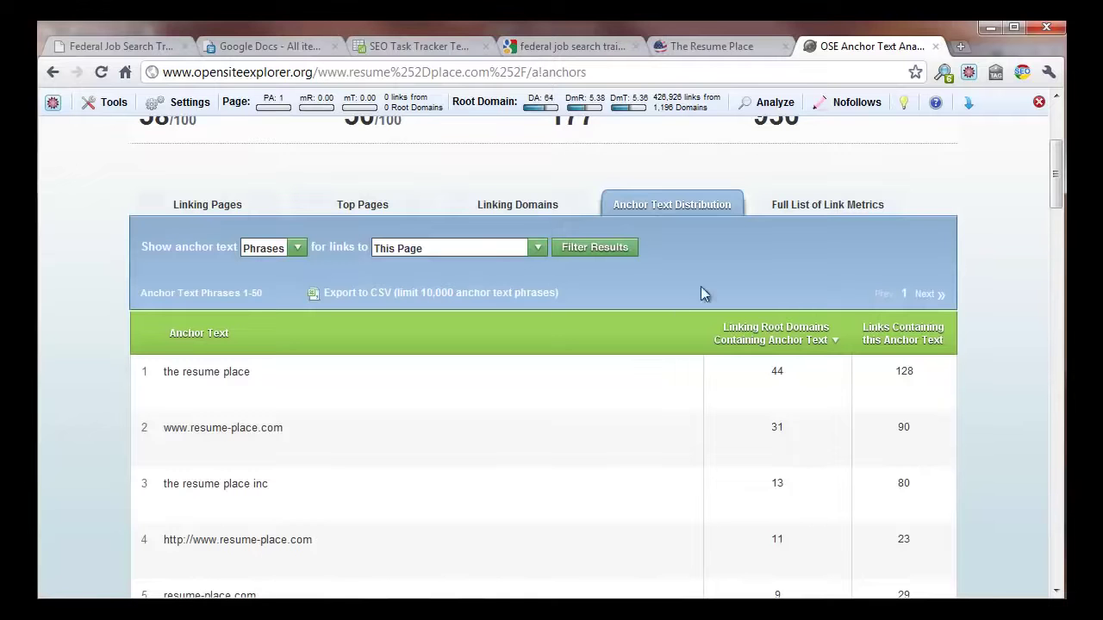
pyautogui.click(824, 204)
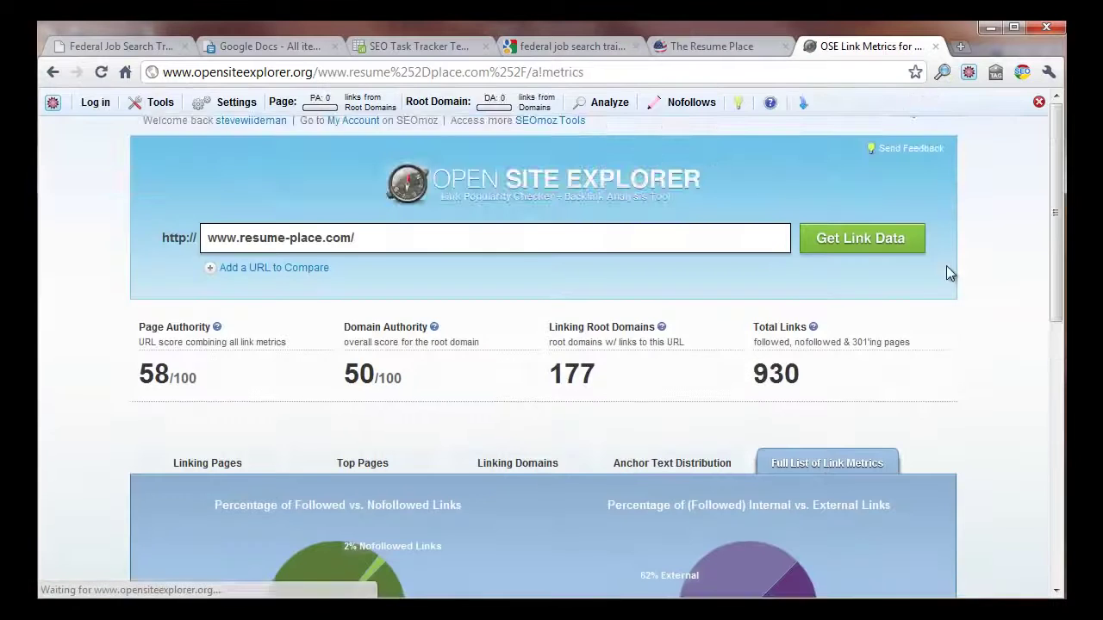
pyautogui.scroll(-6, 946, 272)
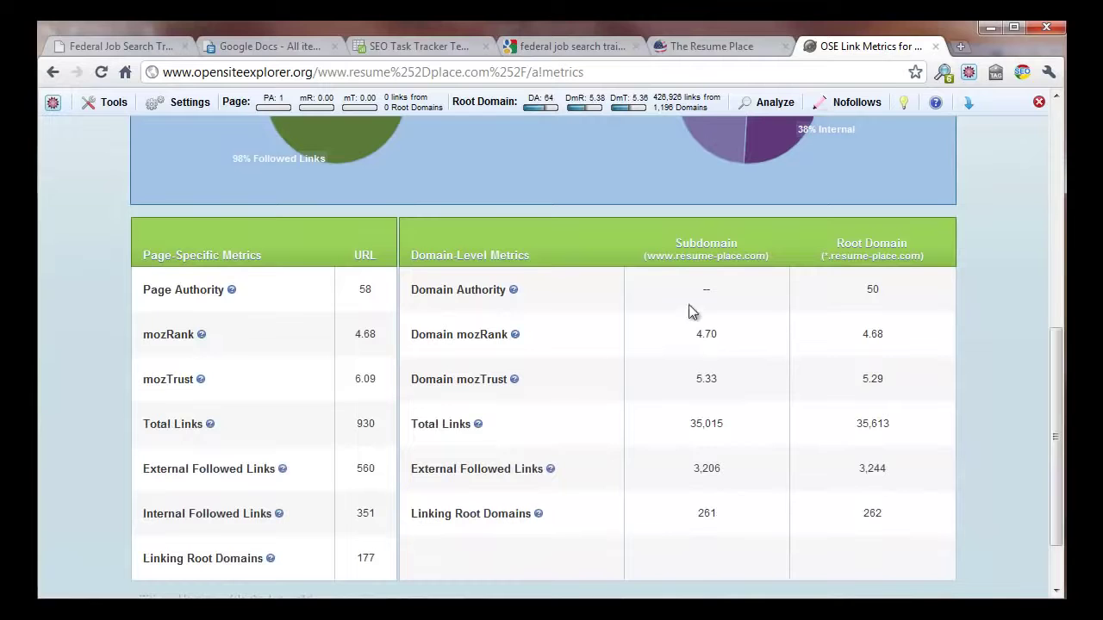
pyautogui.scroll(5, 902, 379)
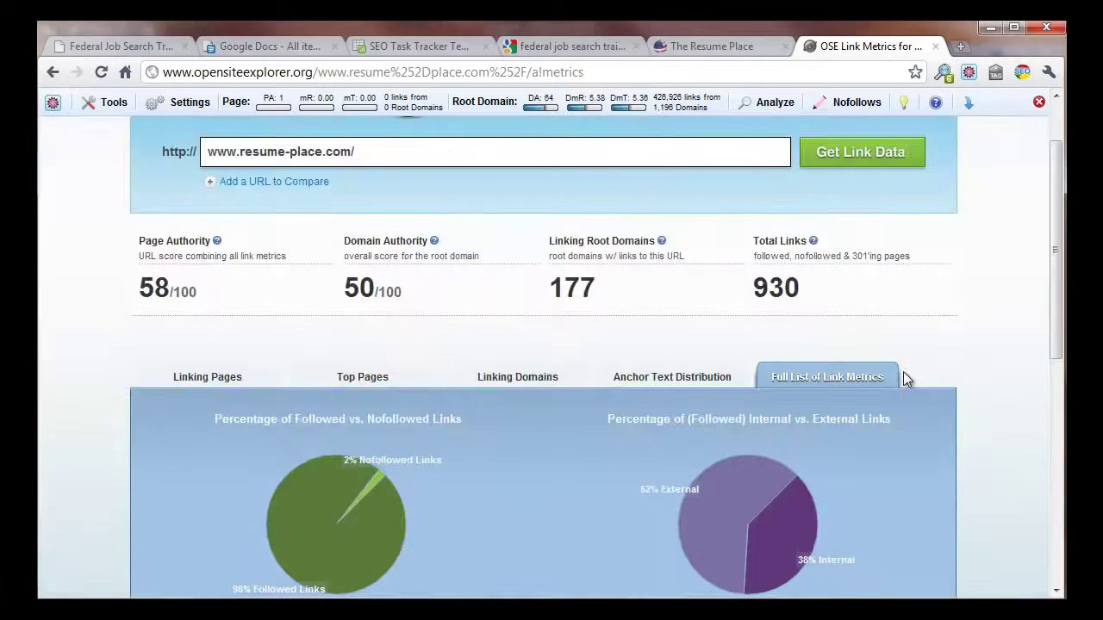
pyautogui.click(507, 385)
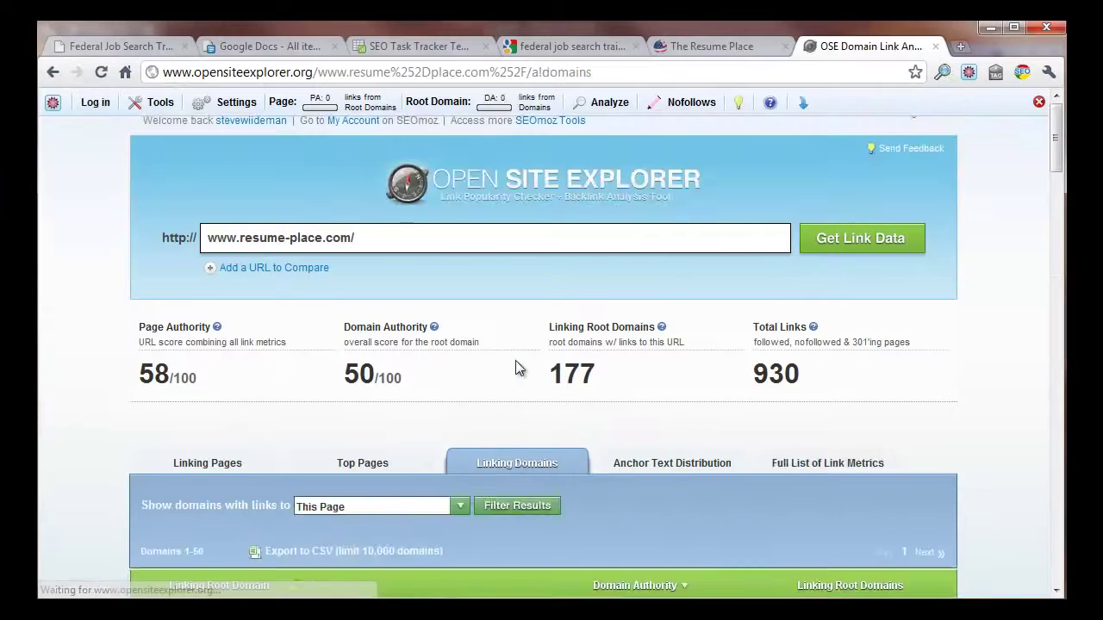
pyautogui.scroll(-2, 550, 367)
pyautogui.scroll(-2, 552, 372)
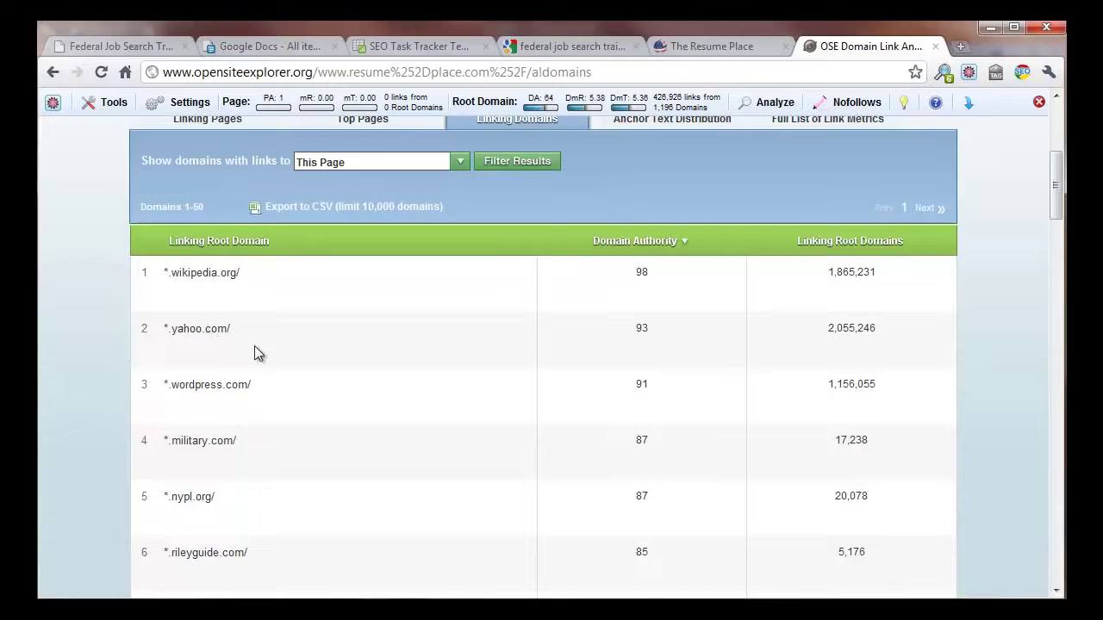
pyautogui.scroll(-2, 302, 307)
pyautogui.scroll(3, 303, 308)
pyautogui.click(304, 294)
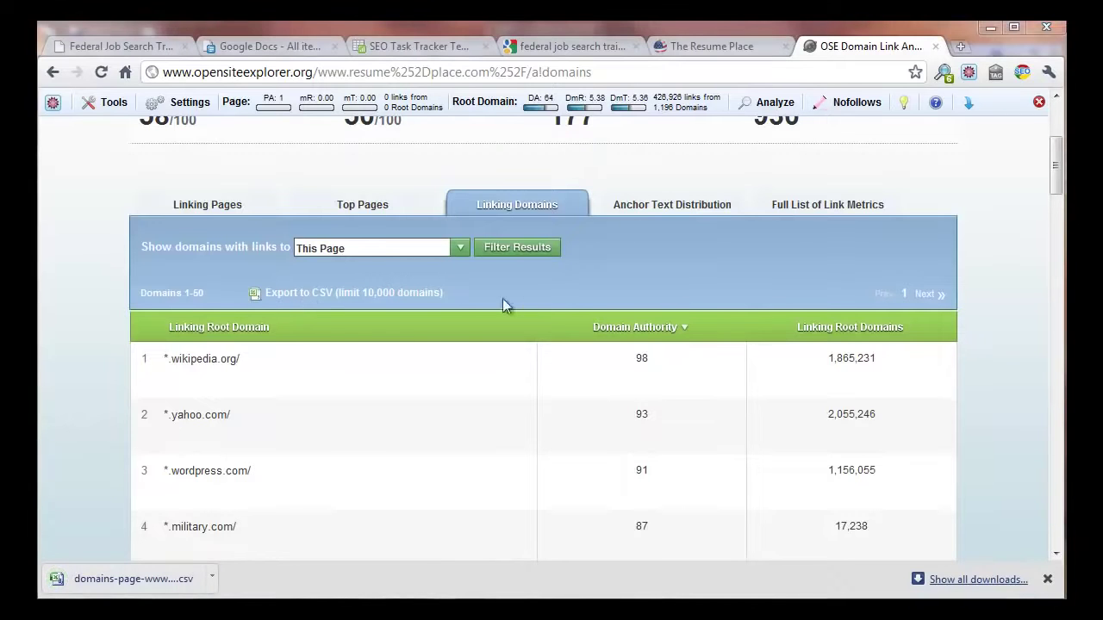
# Open the exported CSV in Excel and copy all linking-domain rows, without the report header, into a new sheet
pyautogui.click(133, 586)
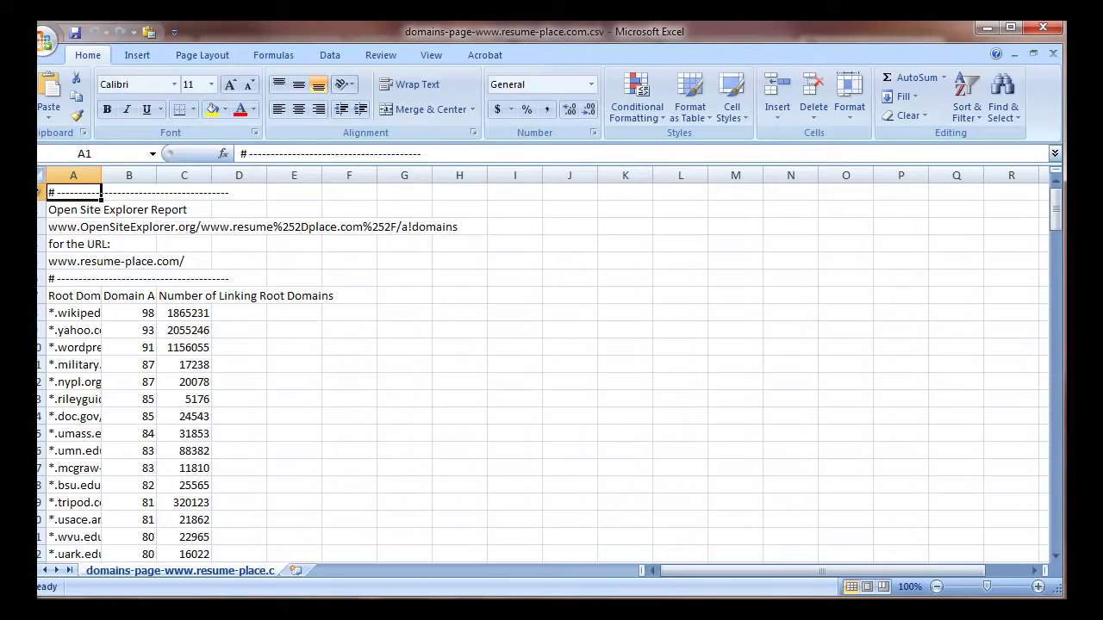
pyautogui.moveTo(40, 191); pyautogui.dragTo(197, 520)
pyautogui.hotkey('ctrl', 'c')
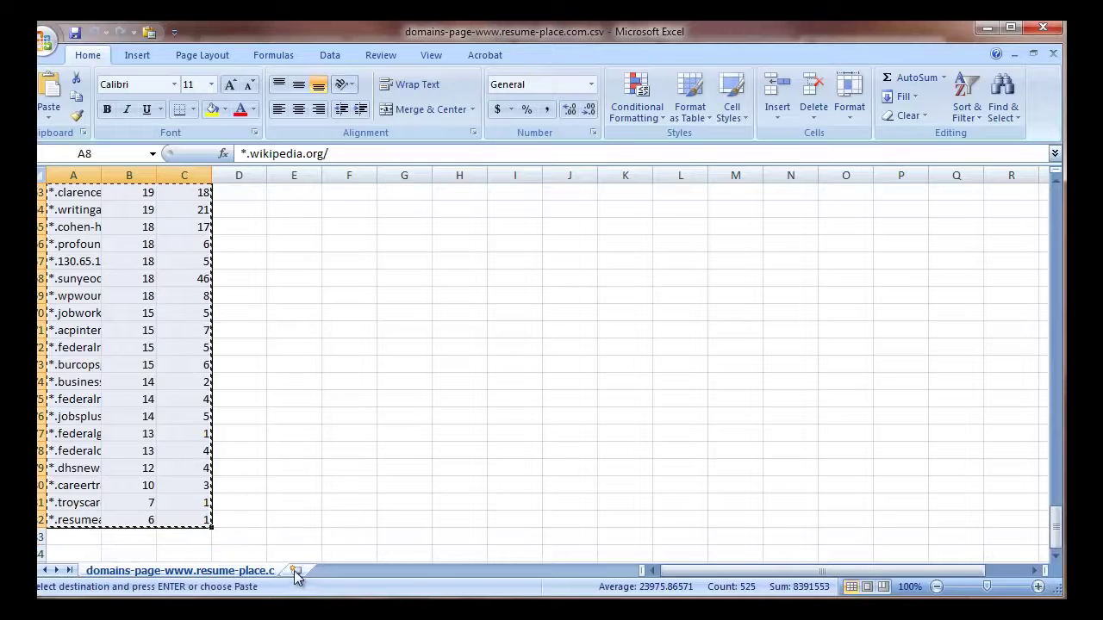
pyautogui.click(295, 570)
pyautogui.hotkey('ctrl', 'v')
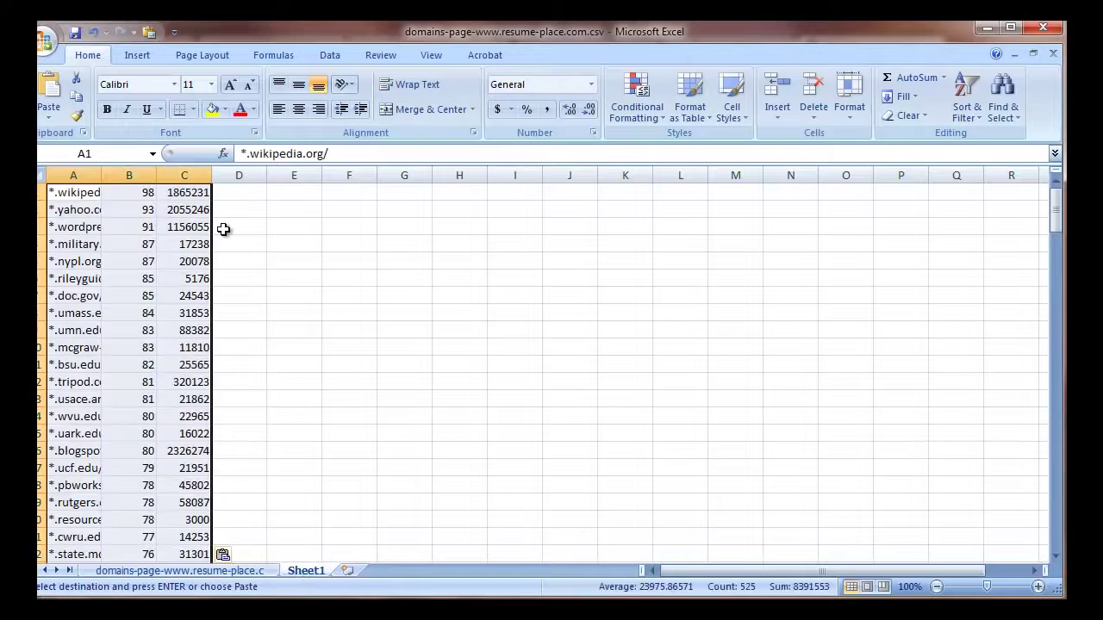
# Autofit all column widths on the new sheet to their contents
pyautogui.doubleClick(101, 175)
pyautogui.moveTo(313, 172); pyautogui.dragTo(347, 172)
pyautogui.click(310, 250)
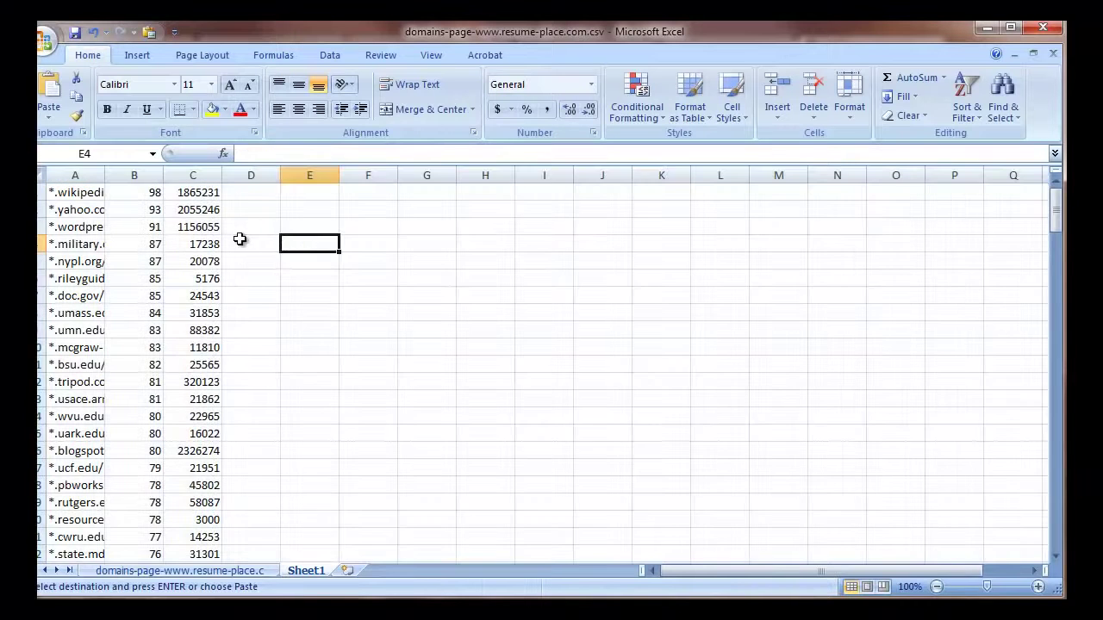
pyautogui.hotkey('ctrl', 'a')
pyautogui.doubleClick(222, 174)
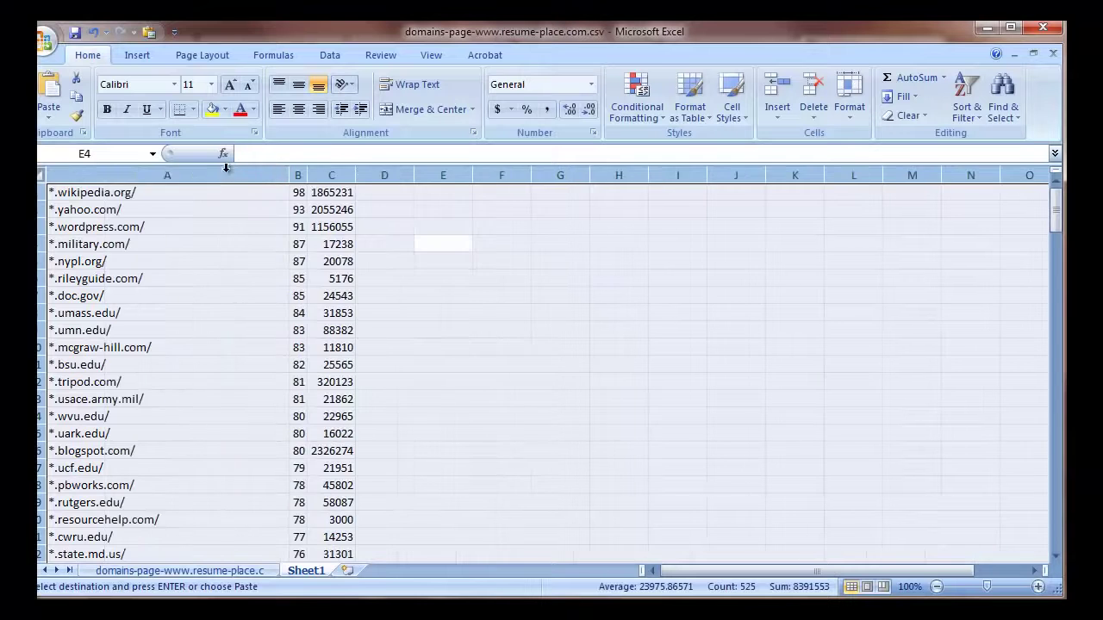
# Select the first empty cell below the linking-domains list in column A of Sheet1, cell A176
pyautogui.click(428, 278)
pyautogui.scroll(-20, 409, 396)
pyautogui.scroll(-15, 388, 392)
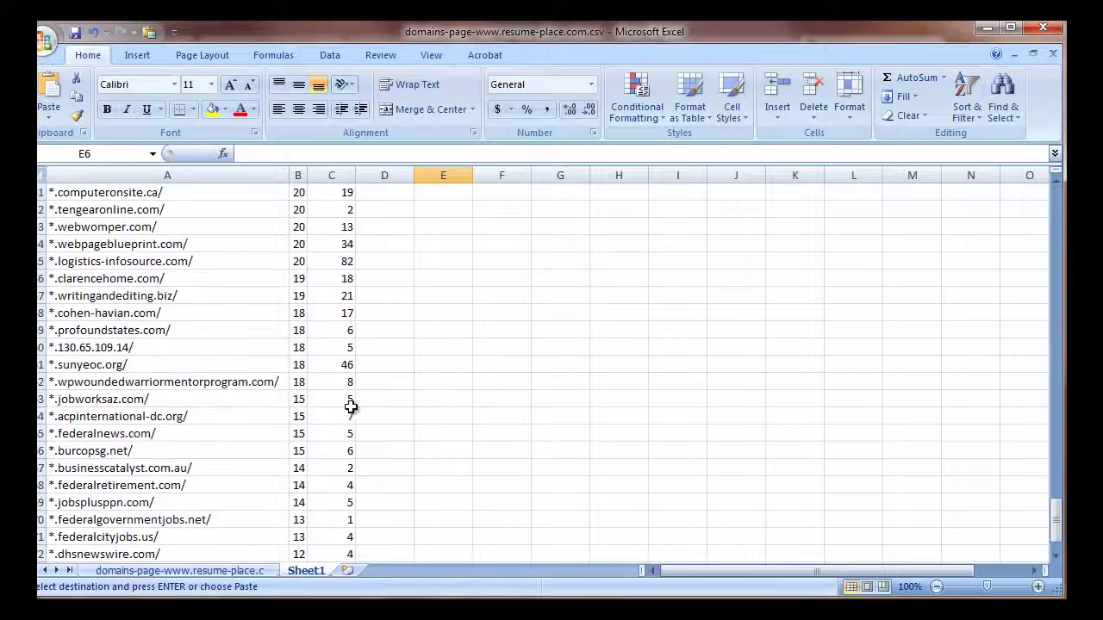
pyautogui.scroll(3, 327, 411)
pyautogui.click(194, 266)
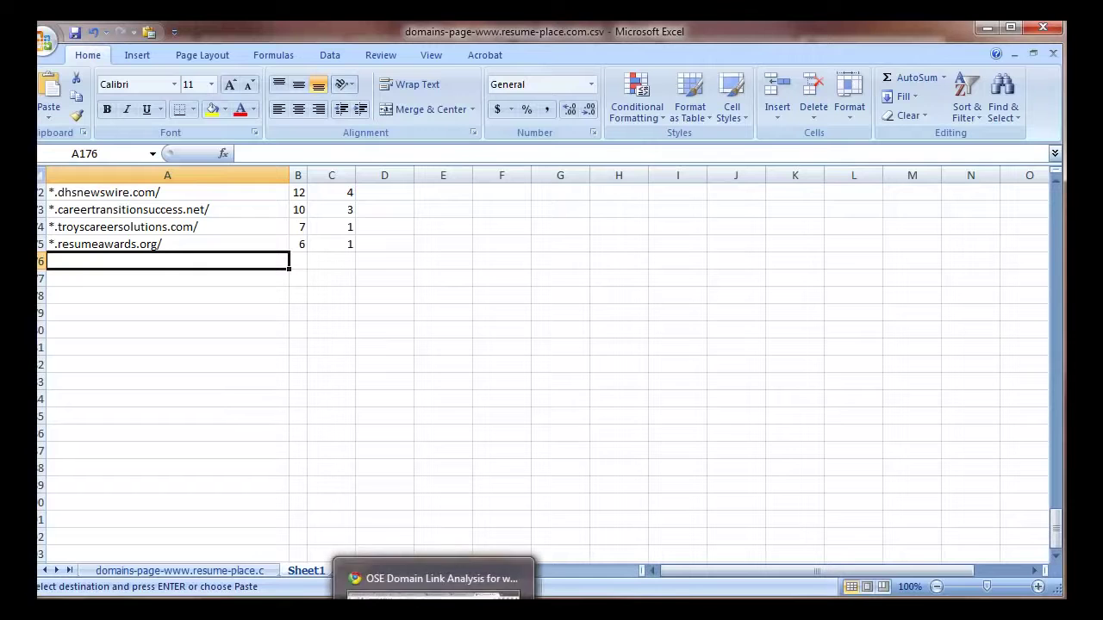
# Switch to Chrome and review the Google results for "federal job search trainer" for further competitor sites
pyautogui.click(435, 599)
pyautogui.click(530, 50)
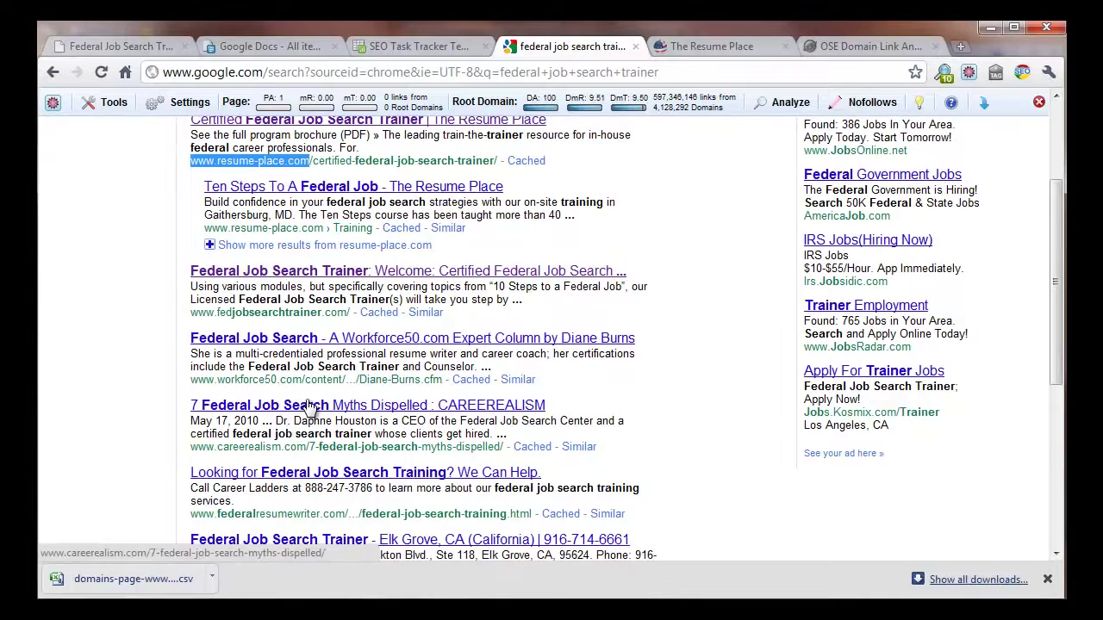
pyautogui.scroll(-1, 297, 504)
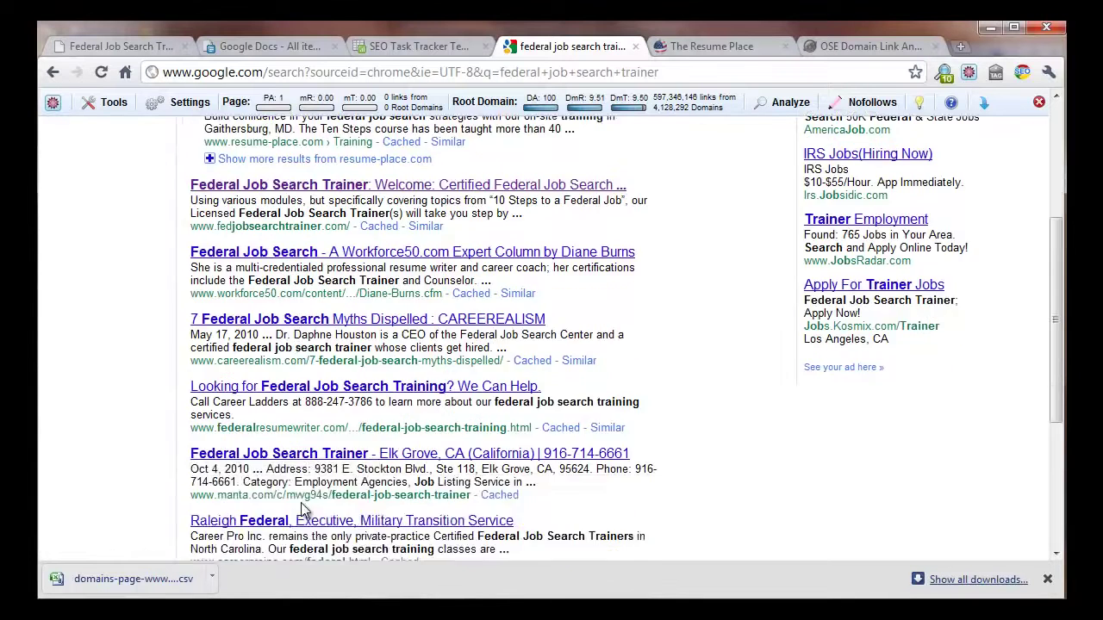
pyautogui.scroll(-1, 335, 498)
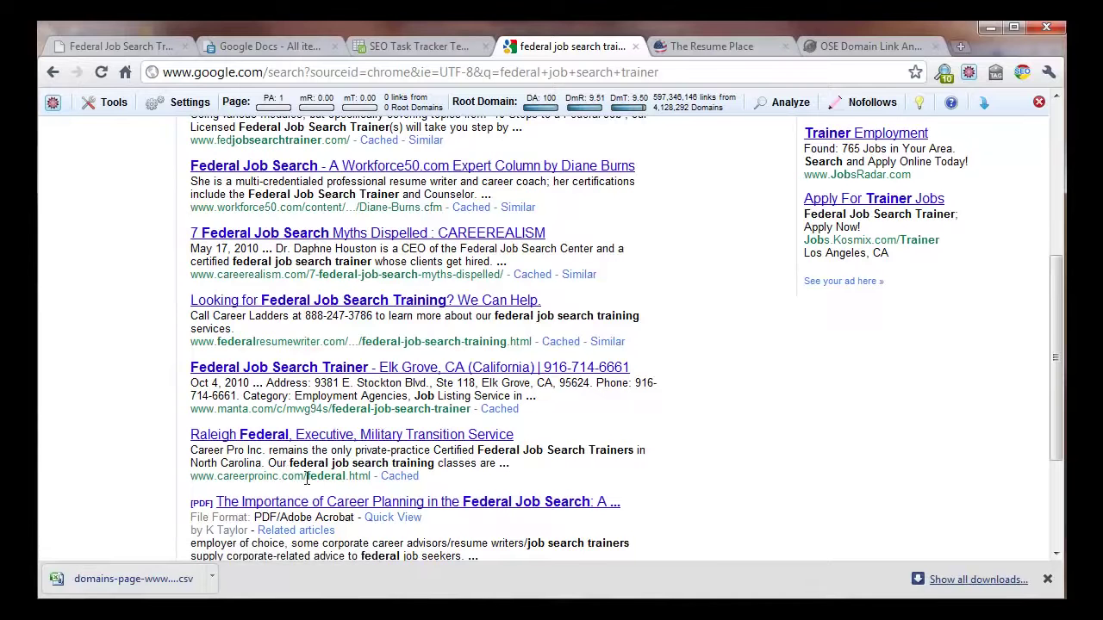
pyautogui.scroll(-2, 306, 479)
pyautogui.scroll(6, 302, 489)
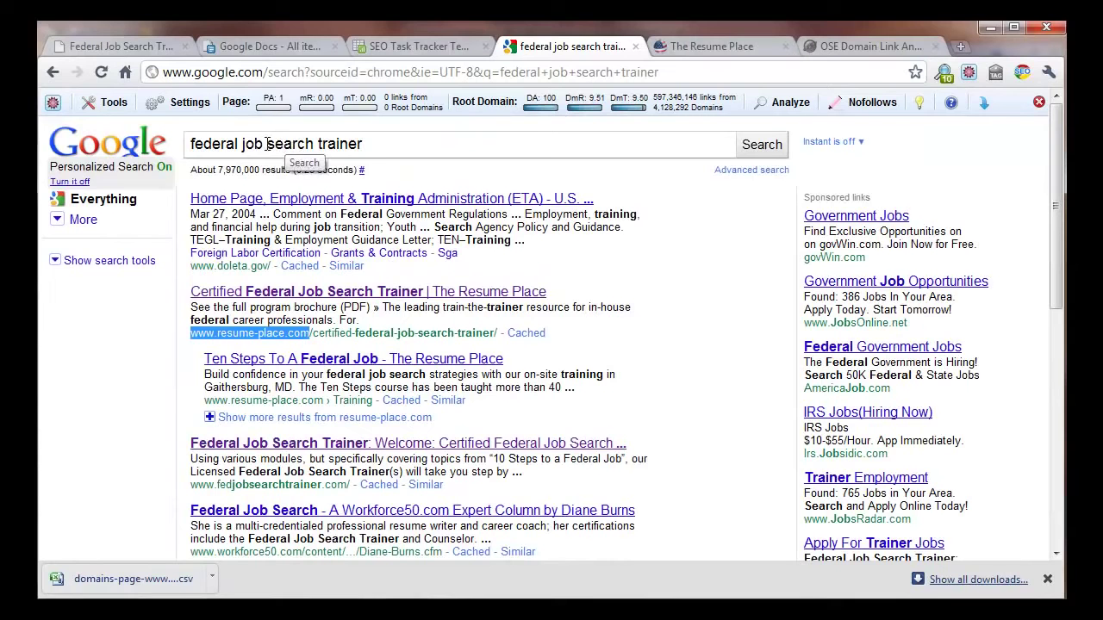
# Search Google for the broader phrase "federal job search"
pyautogui.moveTo(266, 144)
pyautogui.mouseDown()
pyautogui.moveTo(315, 145)
pyautogui.moveTo(268, 148)
pyautogui.mouseUp()
pyautogui.press('BackSpace')
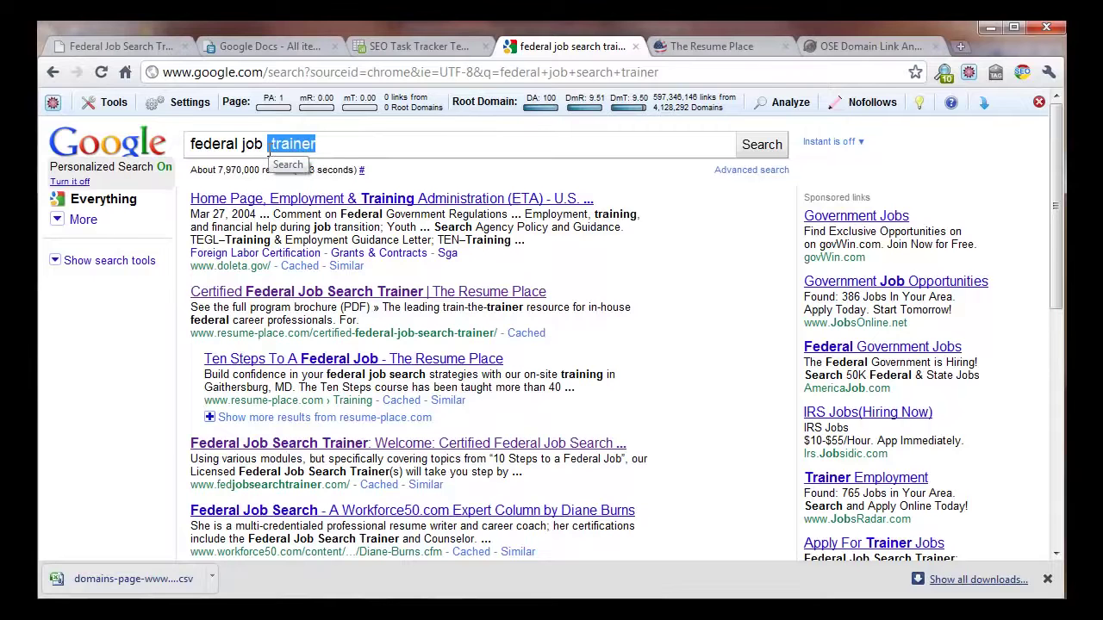
pyautogui.write('search')
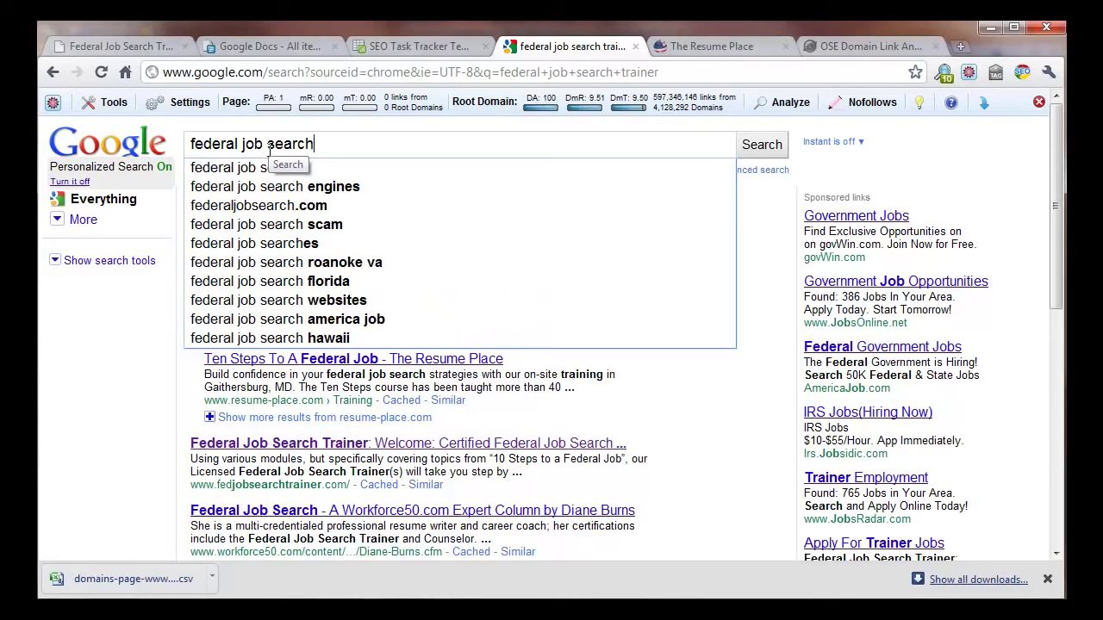
pyautogui.press('Return')
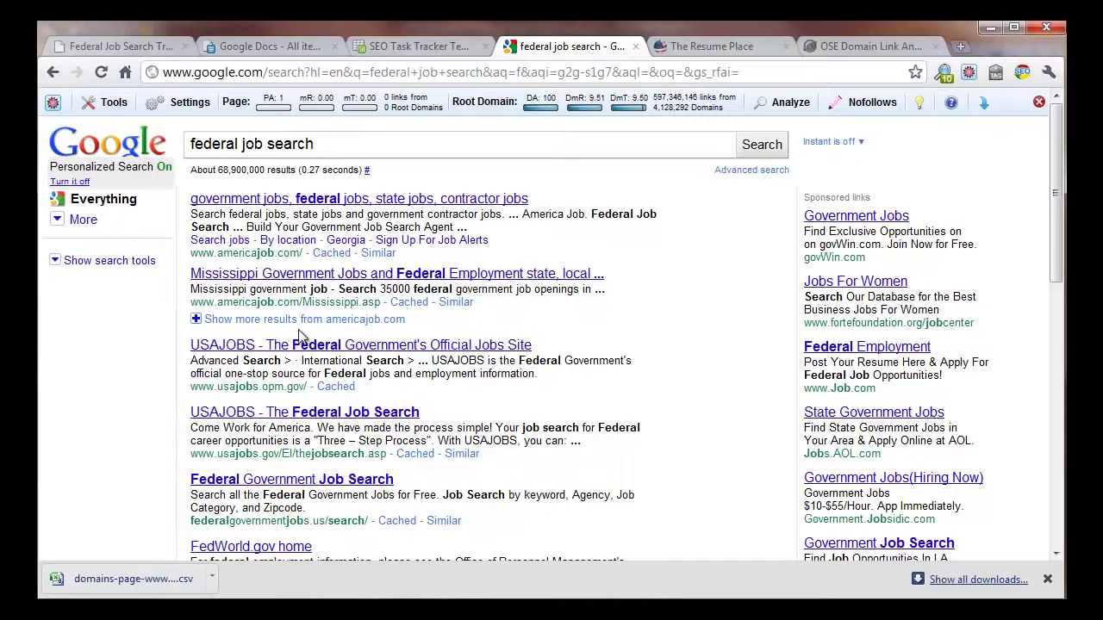
# Search Google for "help getting a federal job"
pyautogui.moveTo(328, 146); pyautogui.dragTo(188, 144)
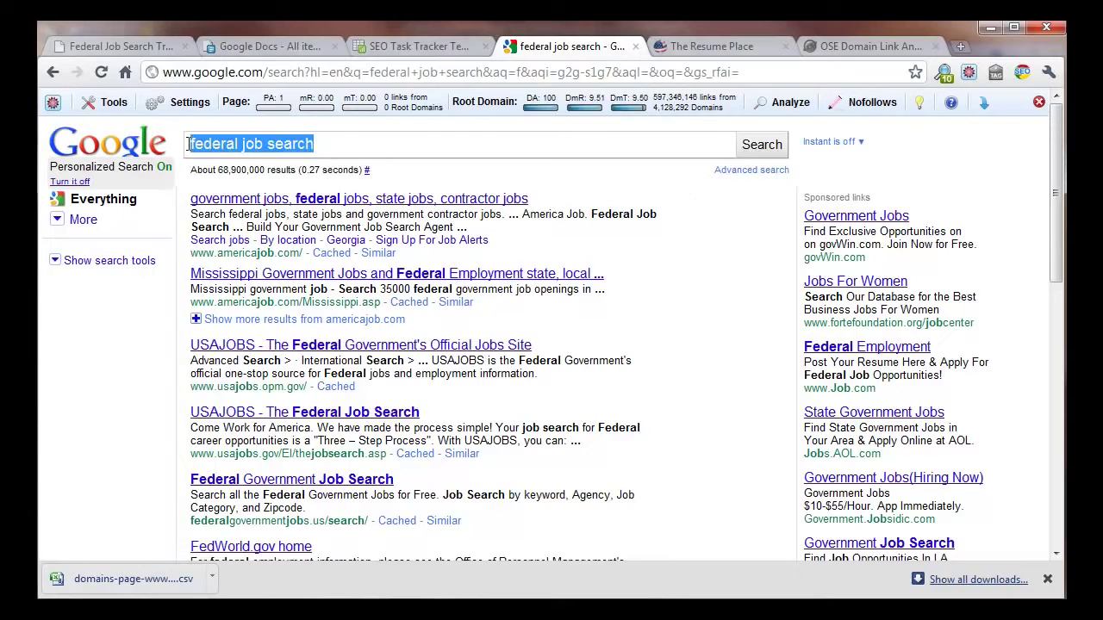
pyautogui.write('hel')
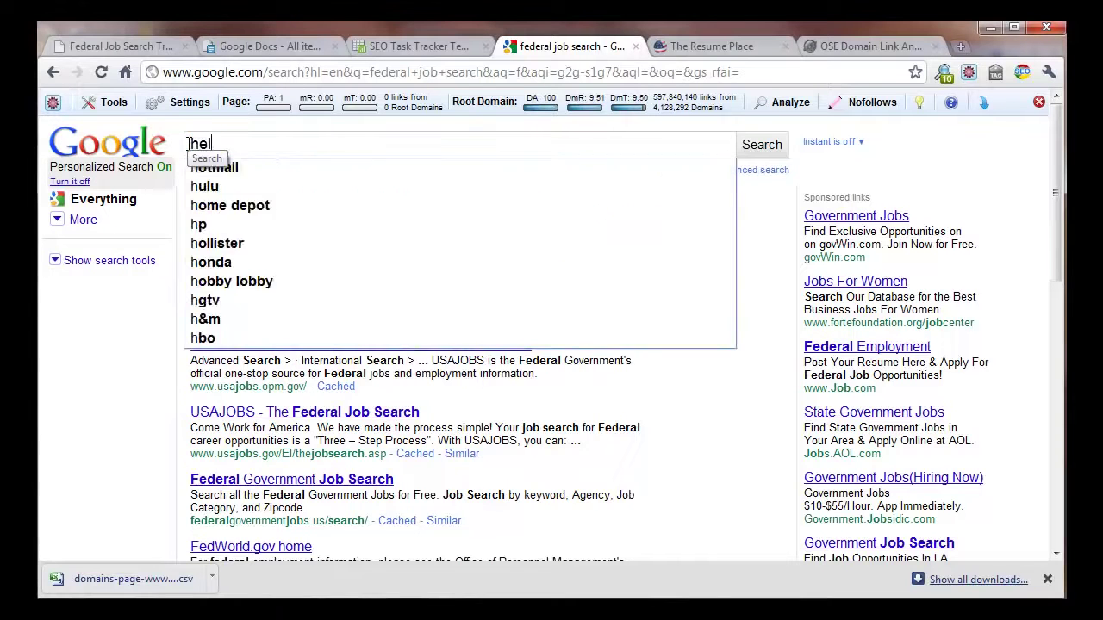
pyautogui.write('p getting a ')
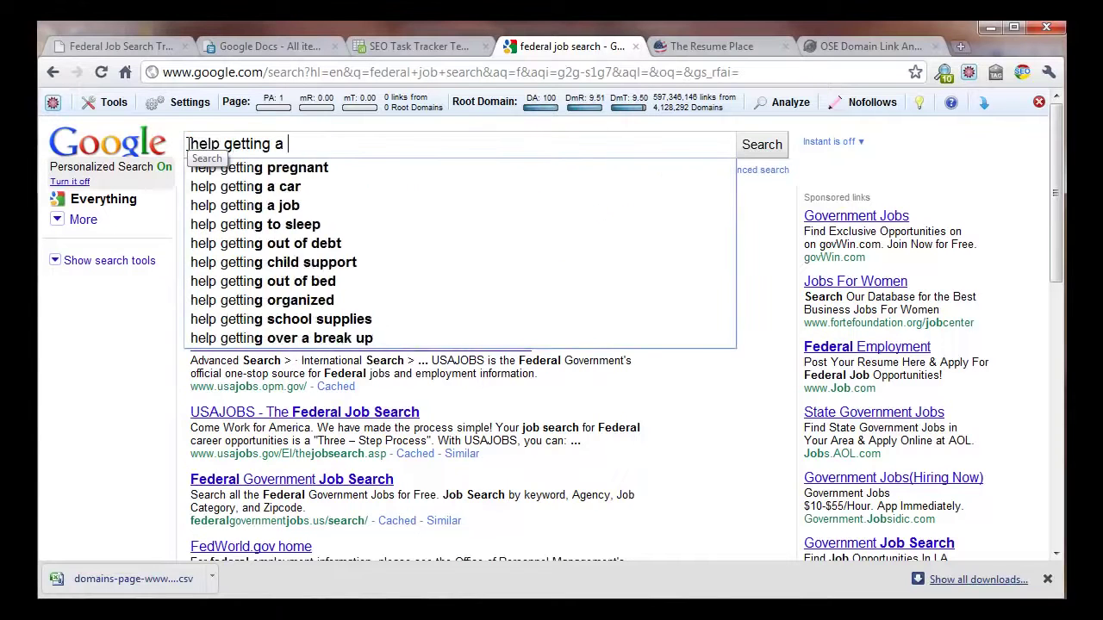
pyautogui.write('federal job')
pyautogui.press('Return')
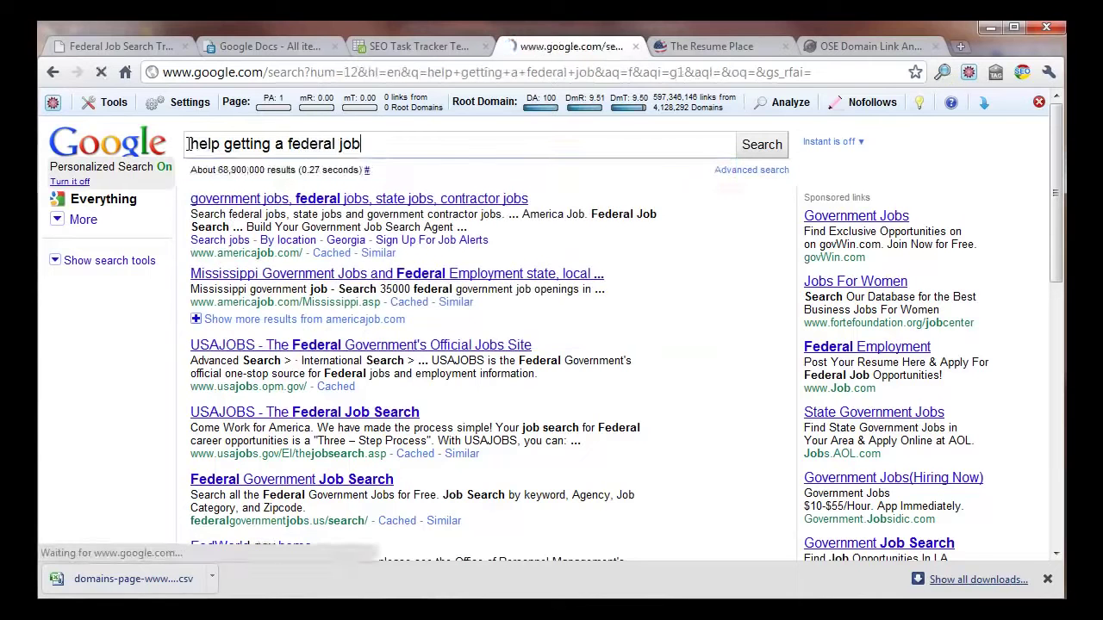
pyautogui.scroll(-1, 331, 382)
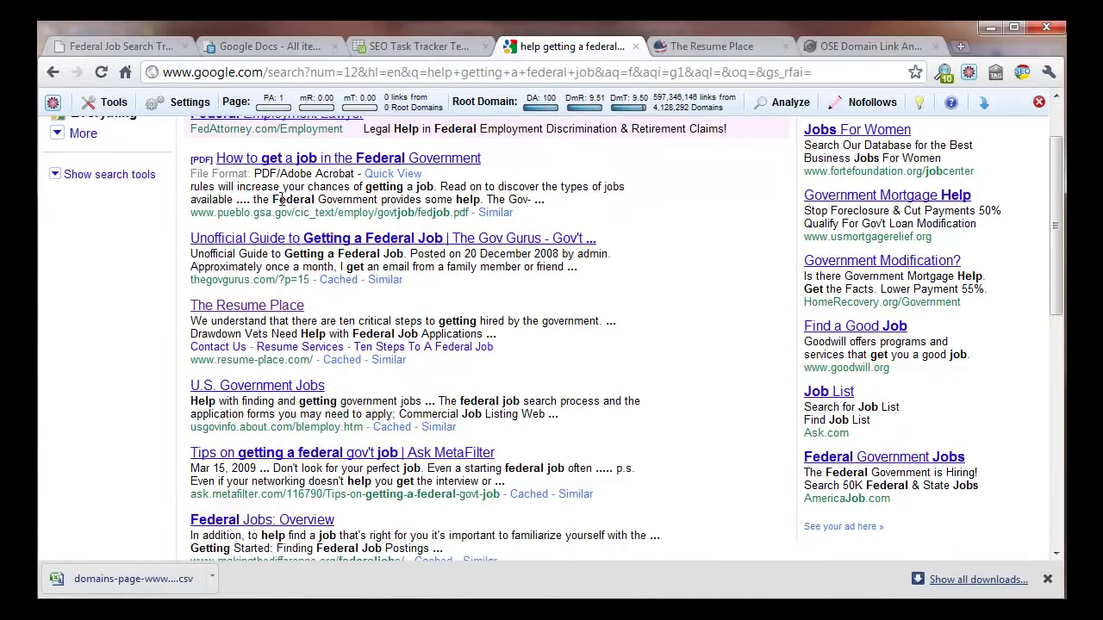
pyautogui.scroll(1, 347, 198)
pyautogui.scroll(-1, 308, 167)
pyautogui.scroll(-1, 244, 367)
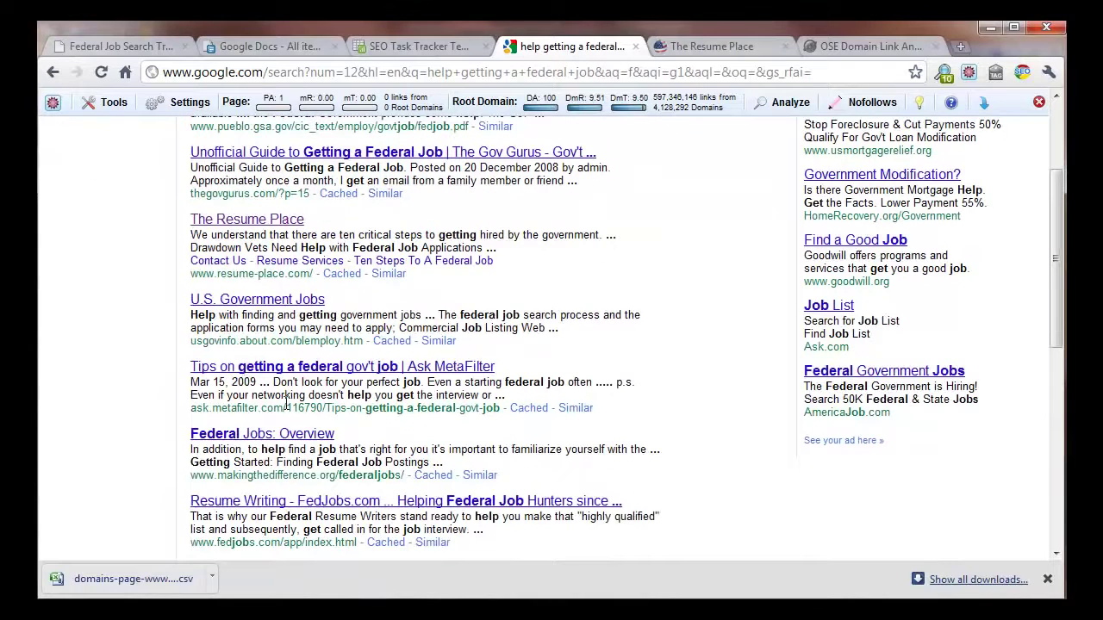
pyautogui.scroll(-1, 206, 360)
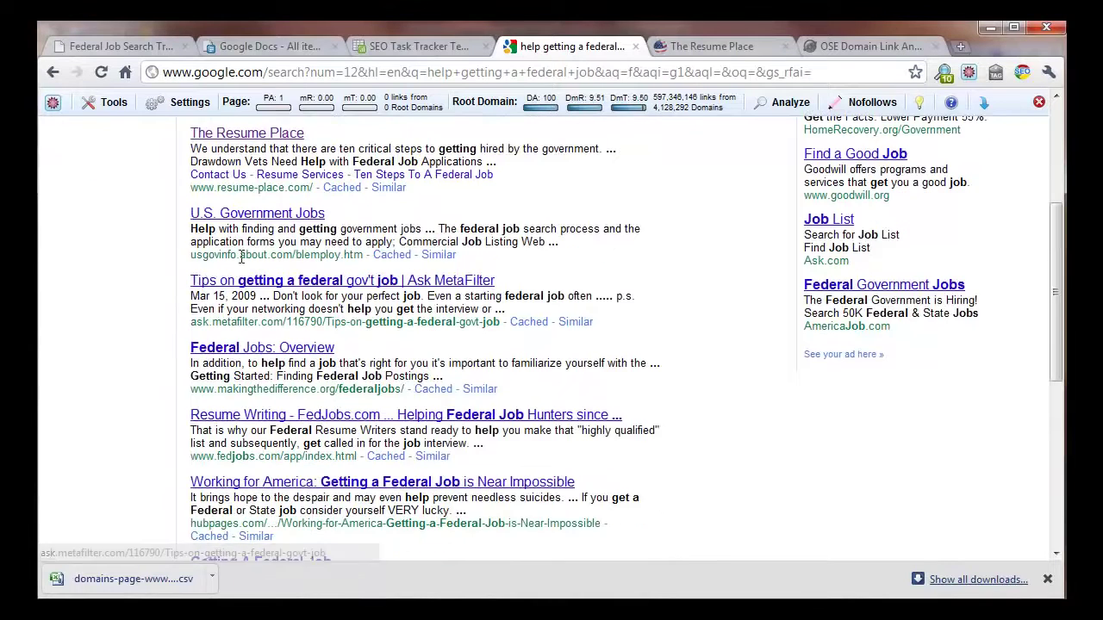
pyautogui.moveTo(270, 255); pyautogui.dragTo(240, 258)
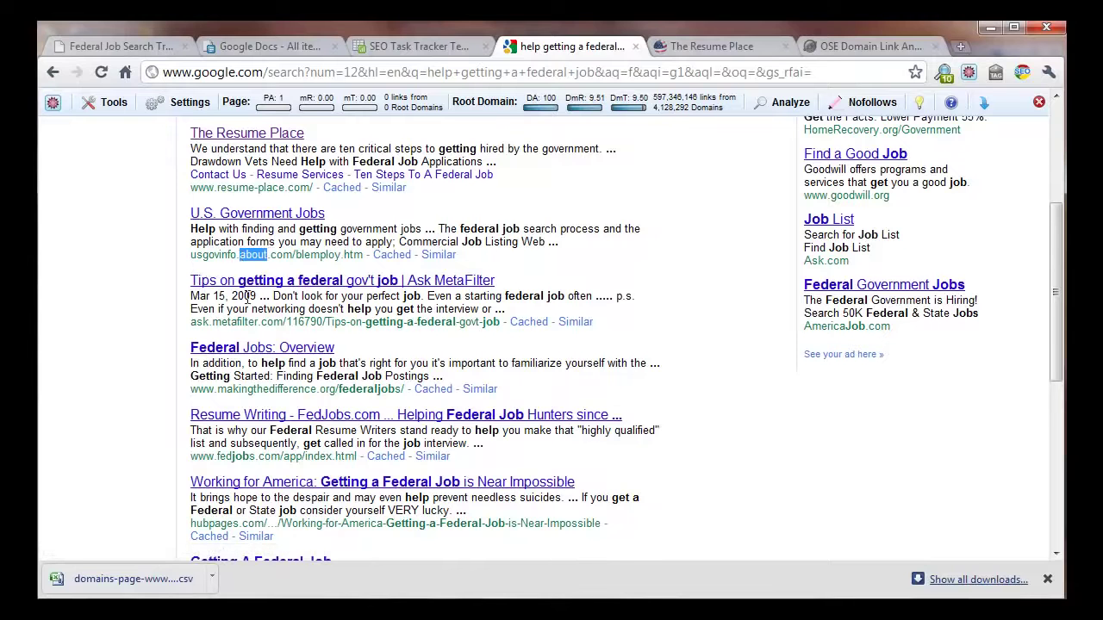
pyautogui.scroll(-1, 256, 317)
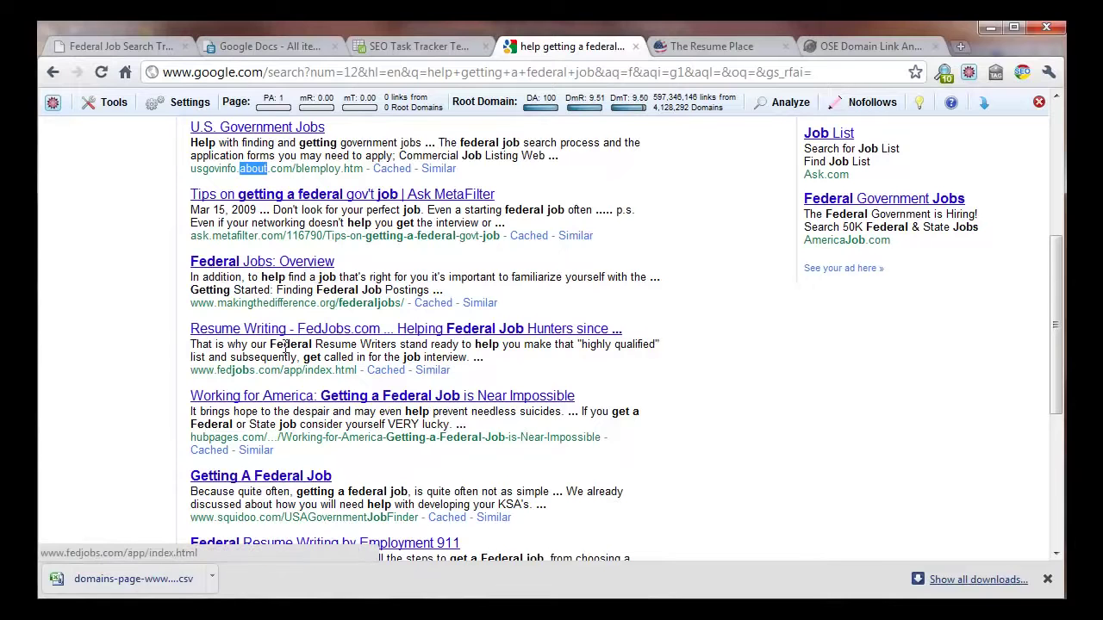
pyautogui.moveTo(281, 370); pyautogui.dragTo(206, 377)
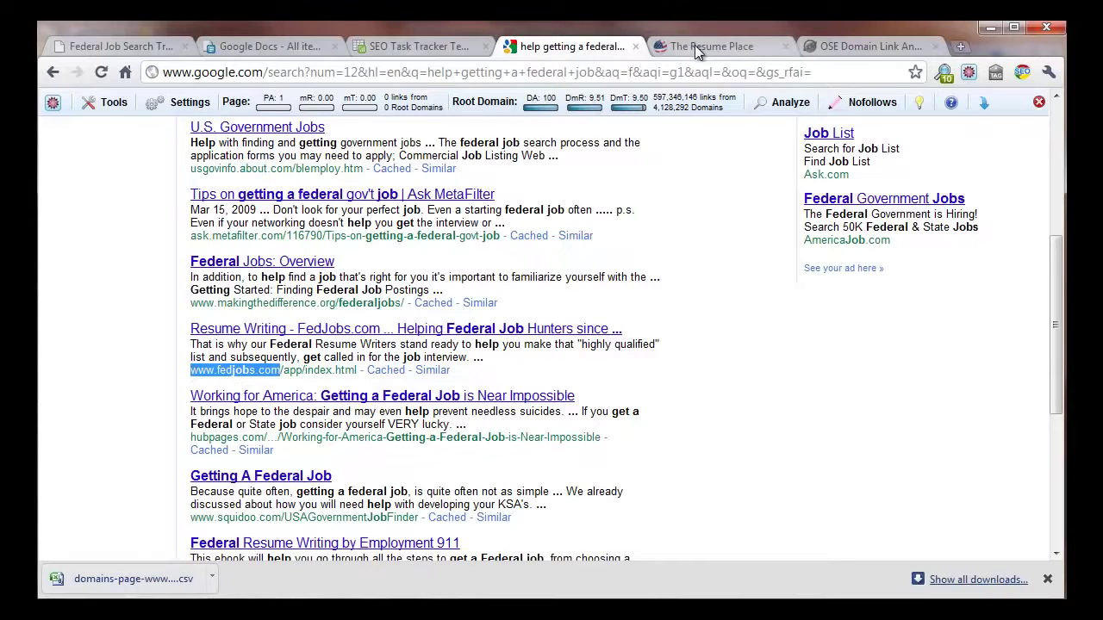
pyautogui.click(826, 43)
pyautogui.scroll(3, 584, 252)
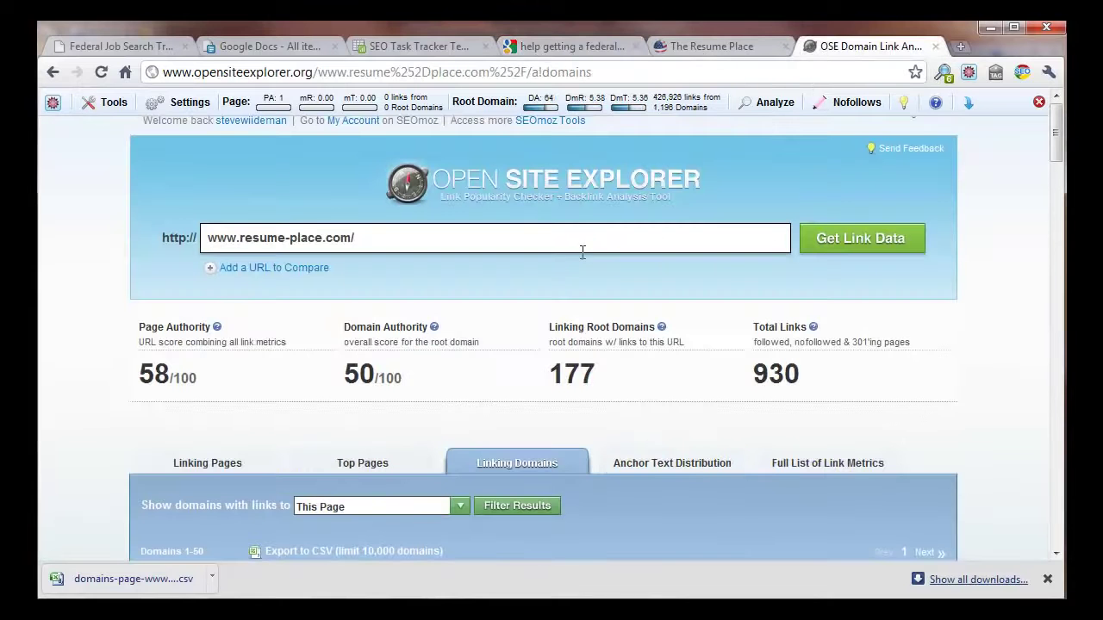
pyautogui.moveTo(502, 237); pyautogui.dragTo(183, 246)
pyautogui.write('www.fedjobs.com')
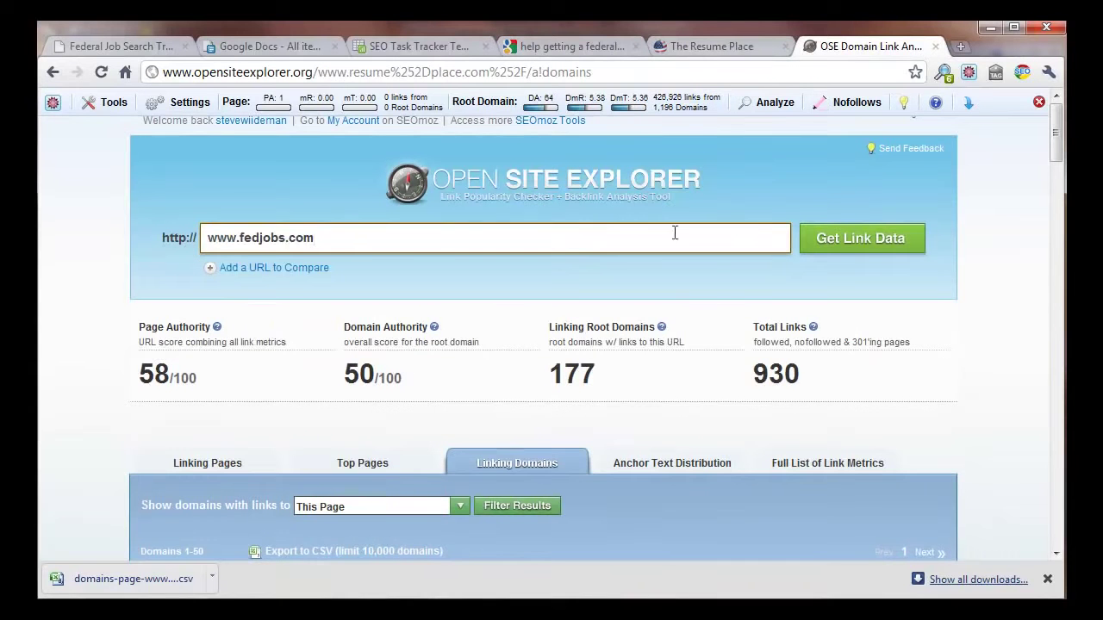
pyautogui.click(872, 245)
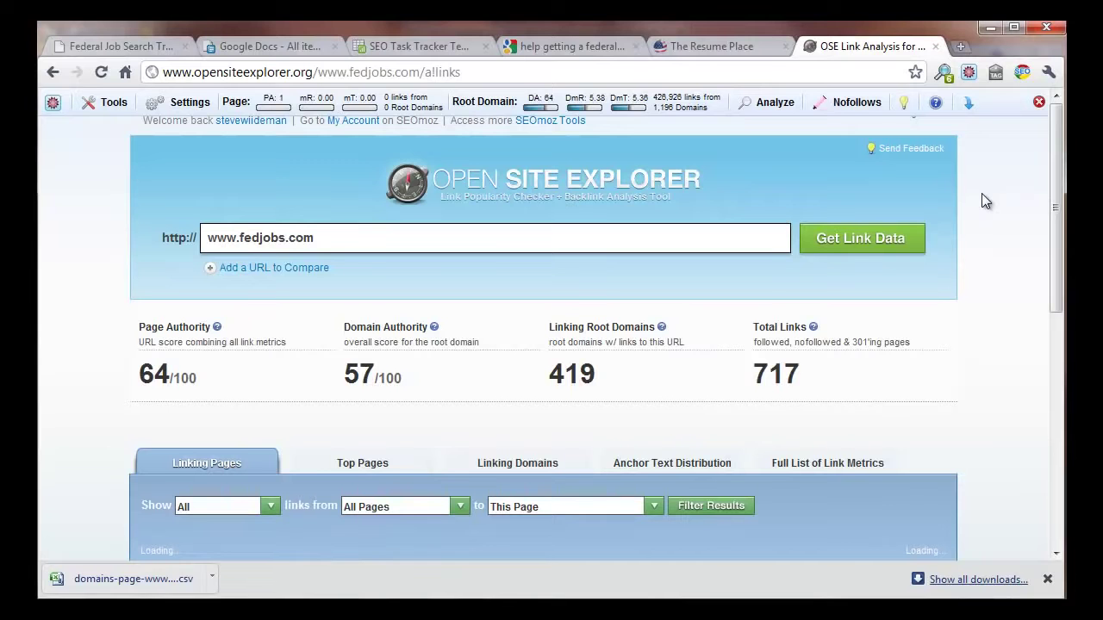
pyautogui.scroll(-2, 981, 194)
pyautogui.click(527, 291)
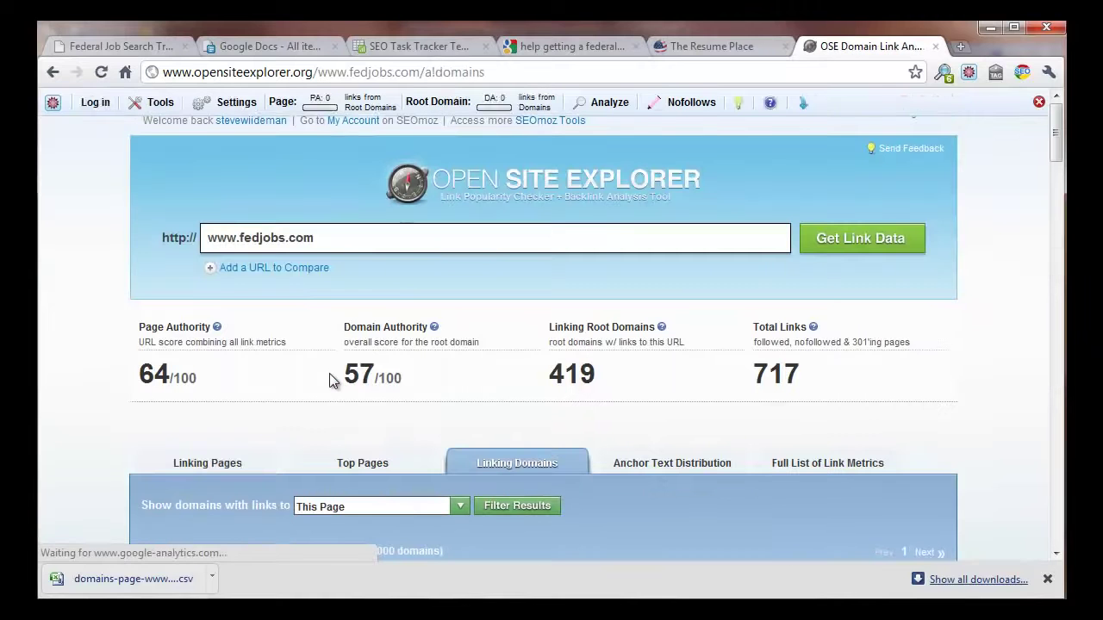
pyautogui.scroll(-1, 329, 373)
pyautogui.scroll(-2, 247, 397)
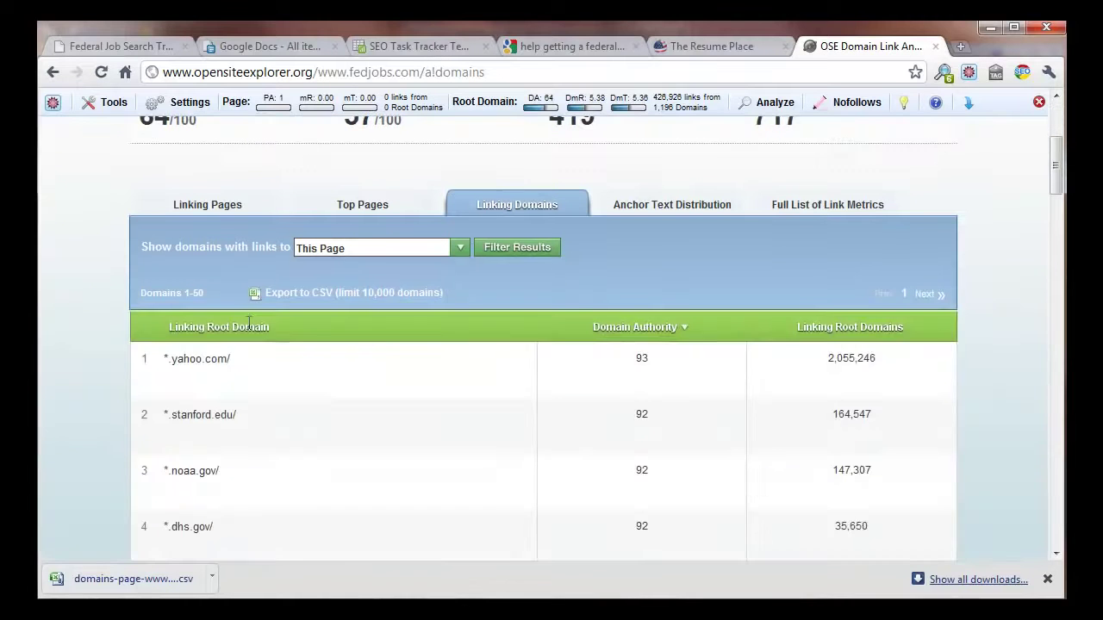
pyautogui.click(316, 296)
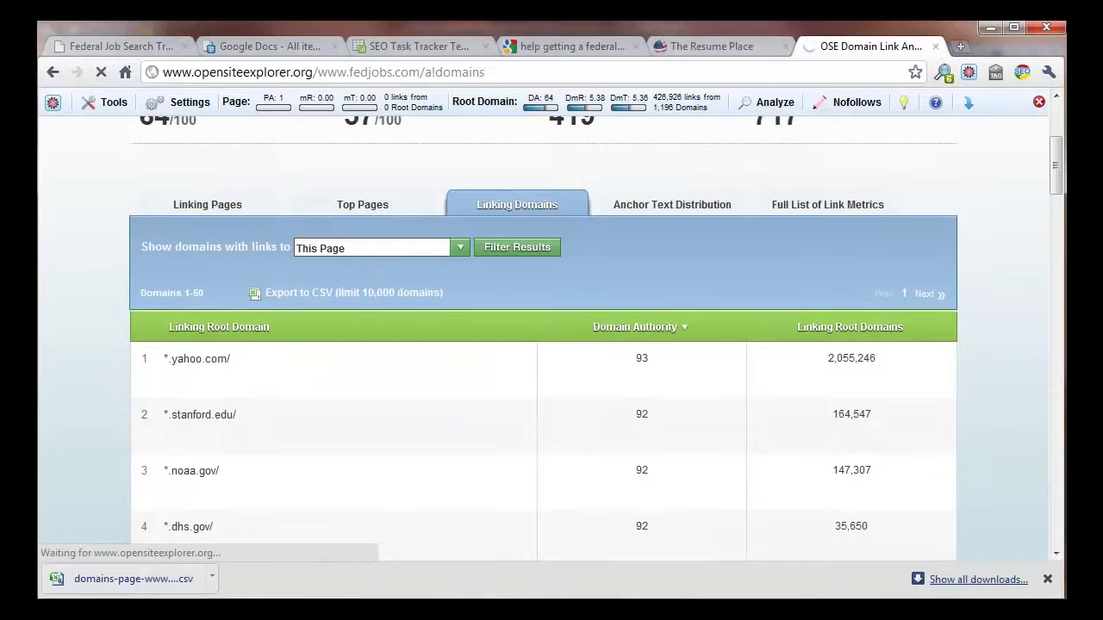
# Open the exported fedjobs CSV in Excel and append all its linking-domain rows, without the report header, to Sheet1 starting at A176
pyautogui.click(99, 586)
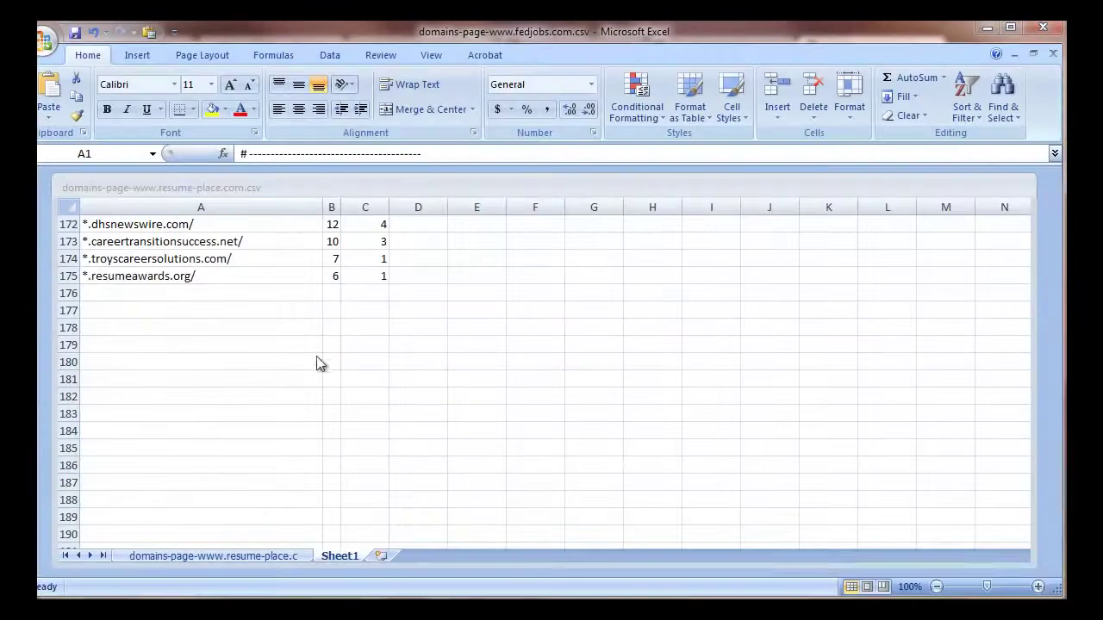
pyautogui.moveTo(81, 313); pyautogui.dragTo(182, 543)
pyautogui.hotkey('ctrl', 'c')
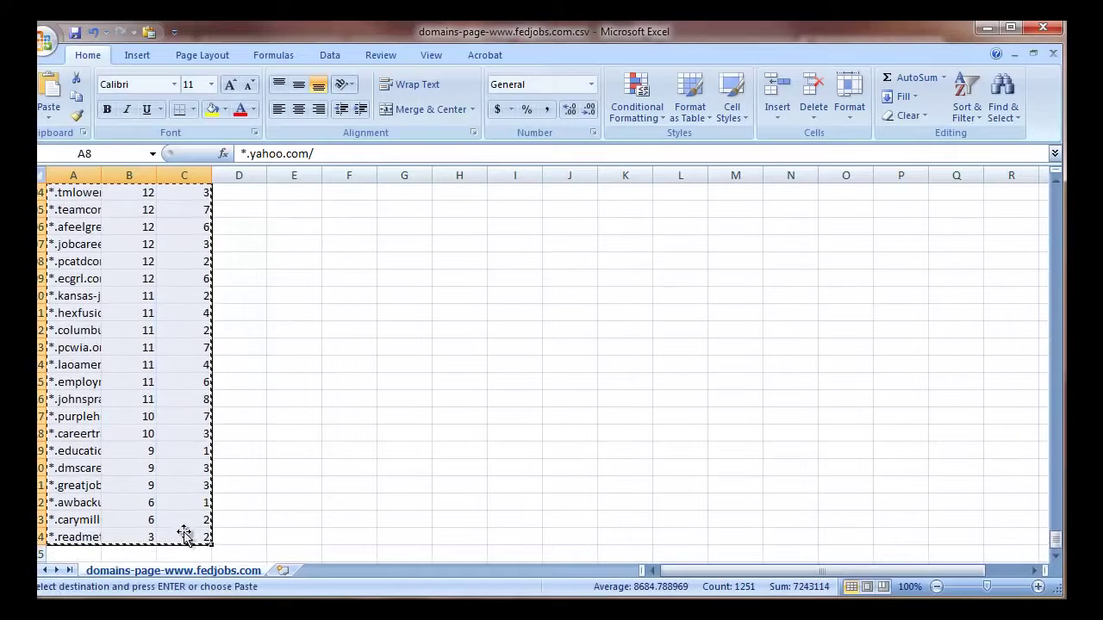
pyautogui.click(1015, 53)
pyautogui.hotkey('ctrl', 'v')
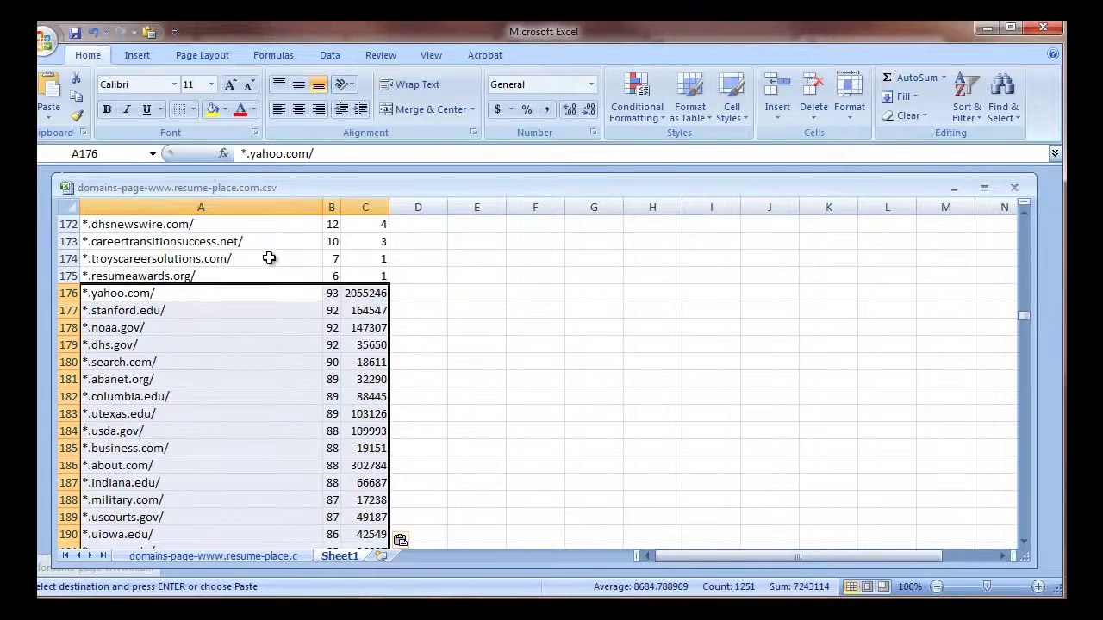
pyautogui.click(67, 208)
pyautogui.moveTo(1026, 315); pyautogui.dragTo(1027, 220)
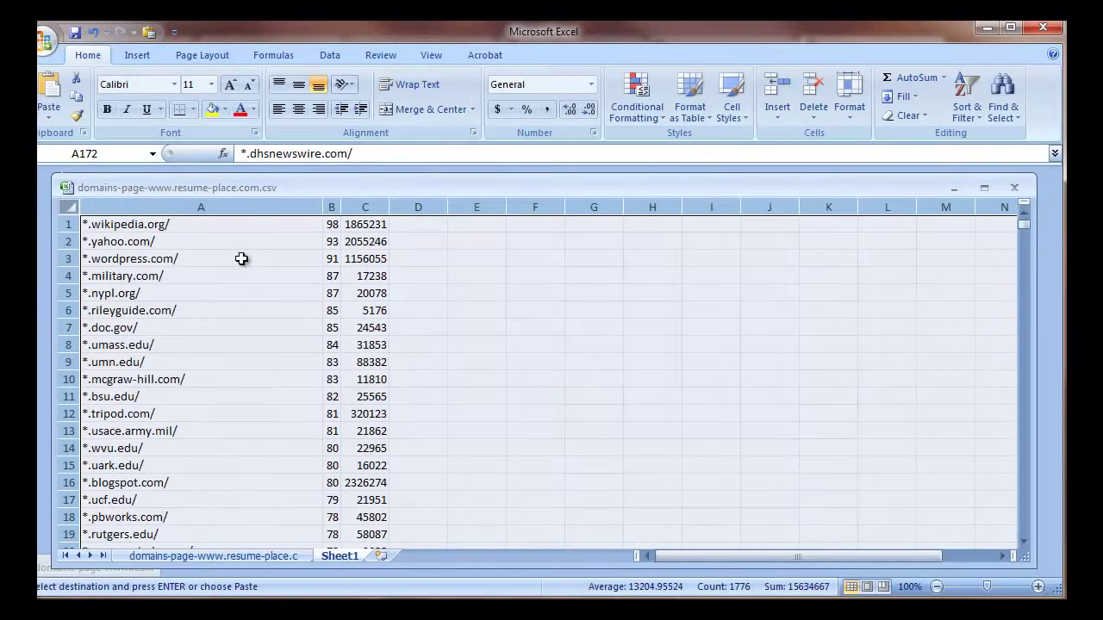
pyautogui.click(969, 119)
pyautogui.click(265, 414)
# Copy the column headings in A7:C7 from the original resume-place export sheet
pyautogui.click(170, 556)
pyautogui.scroll(18, 152, 450)
pyautogui.moveTo(1027, 430); pyautogui.dragTo(1023, 235)
pyautogui.moveTo(93, 332); pyautogui.dragTo(243, 324)
pyautogui.hotkey('ctrl', 'c')
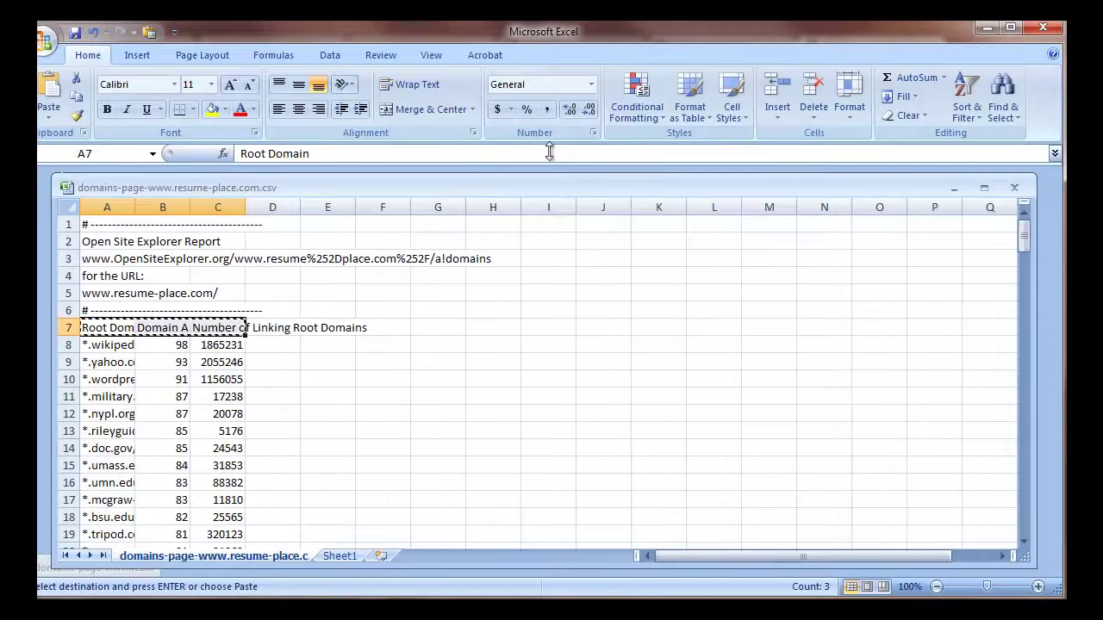
# Insert the copied column headings at the top of the Sheet1 list, shifting the existing cells down
pyautogui.click(338, 555)
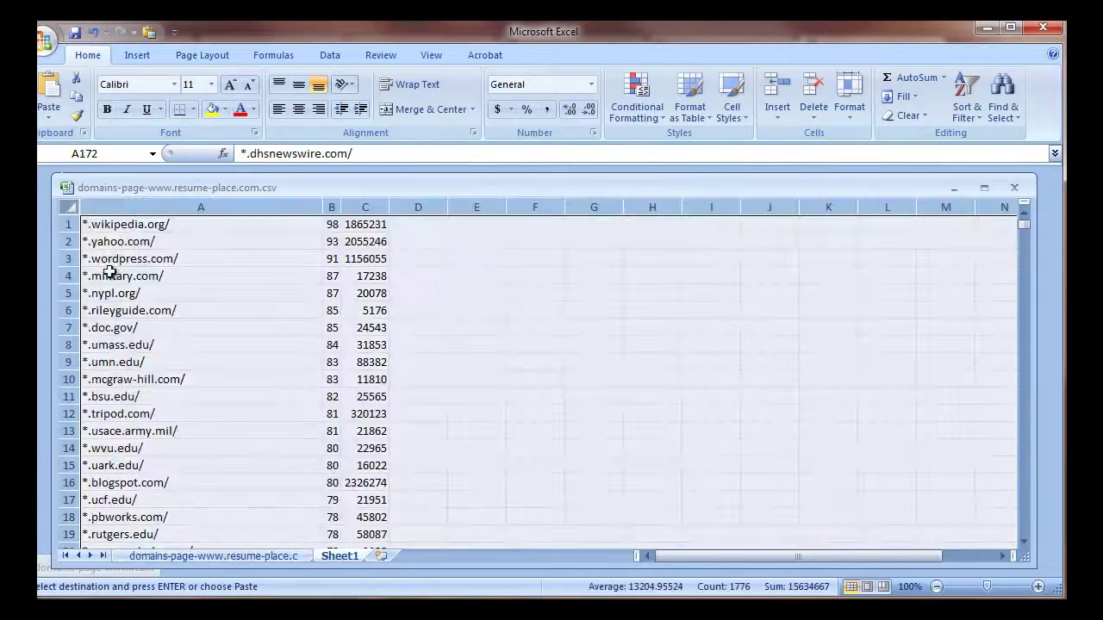
pyautogui.click(67, 225)
pyautogui.rightClick(69, 224)
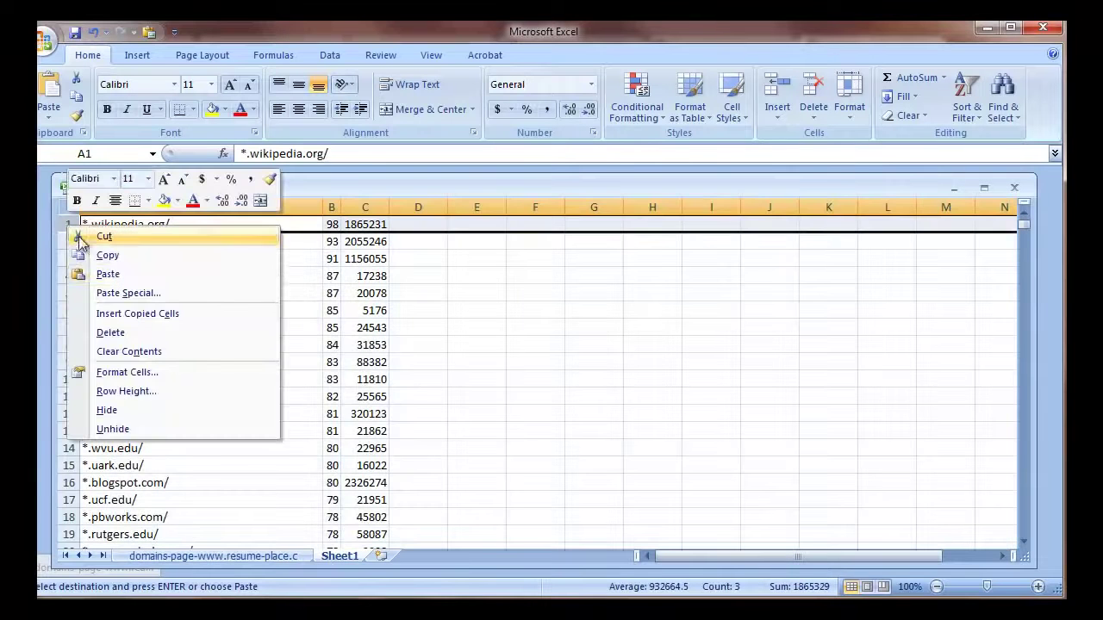
pyautogui.click(145, 314)
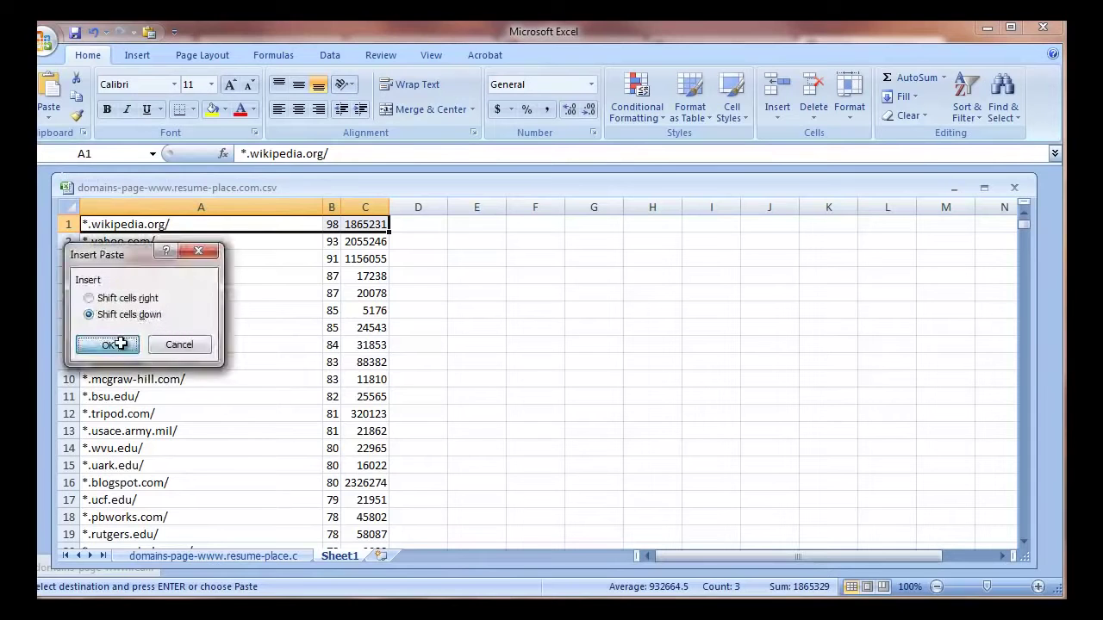
pyautogui.click(115, 345)
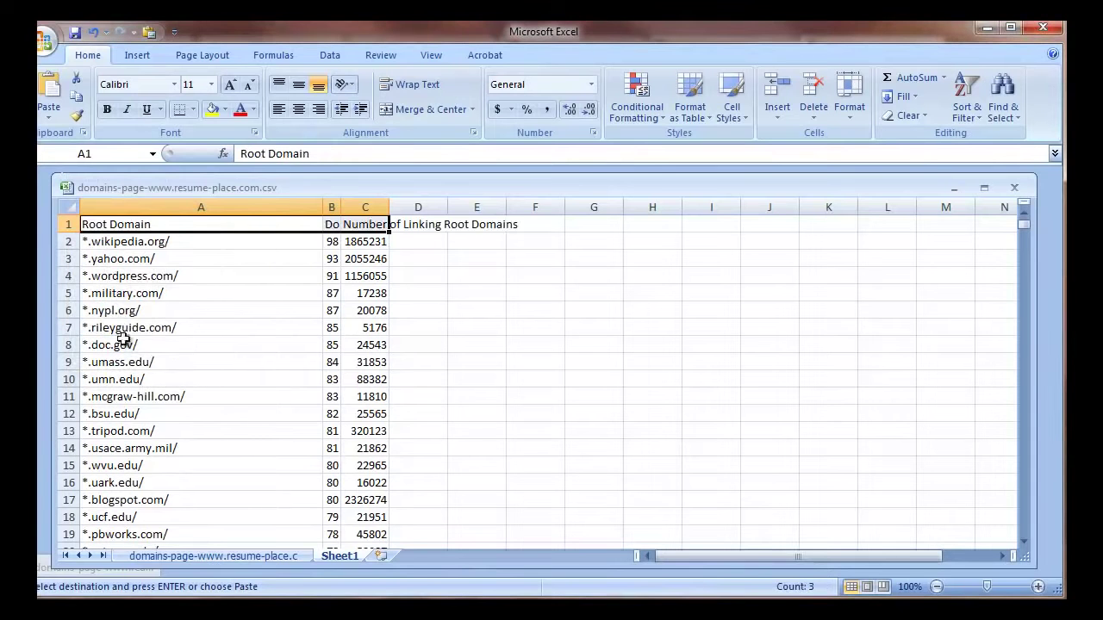
# Select all of Sheet1 and autofit its column widths so the headings fit
pyautogui.hotkey('ctrl', 'shift', 'End')
pyautogui.doubleClick(342, 208)
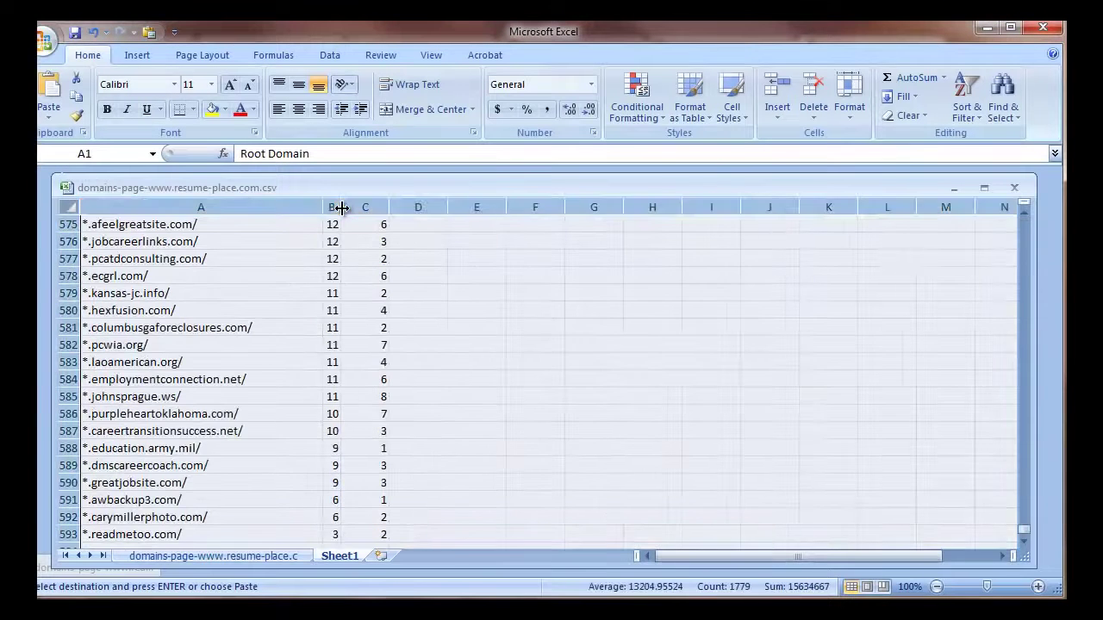
# Sort the Sheet1 list by Domain Authority from largest to smallest, treating the first row as headers
pyautogui.moveTo(1023, 532); pyautogui.dragTo(1020, 220)
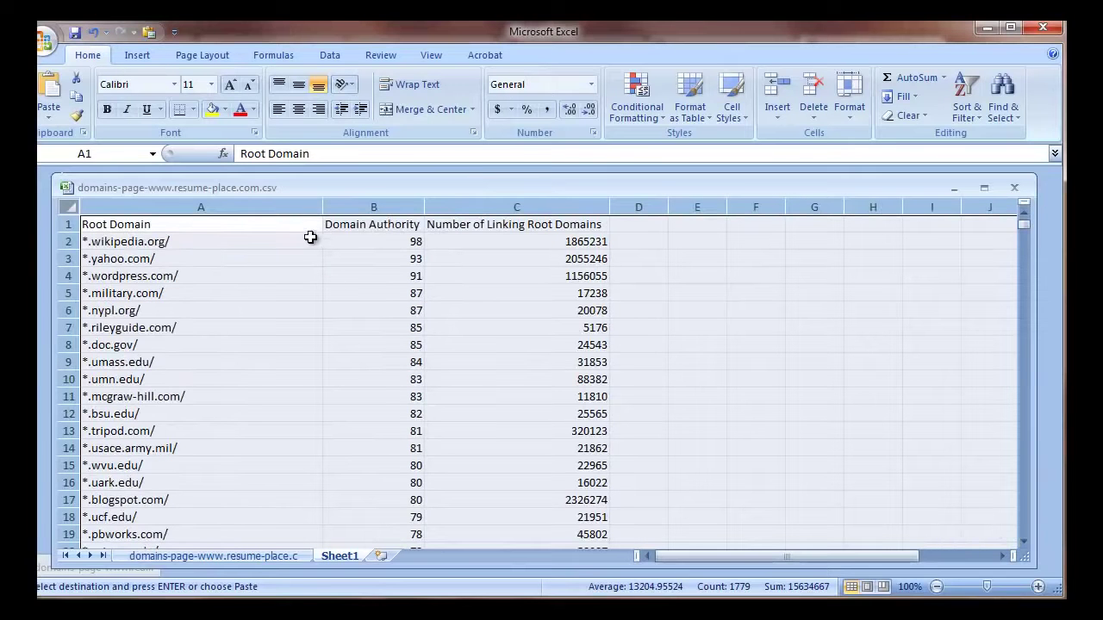
pyautogui.click(967, 100)
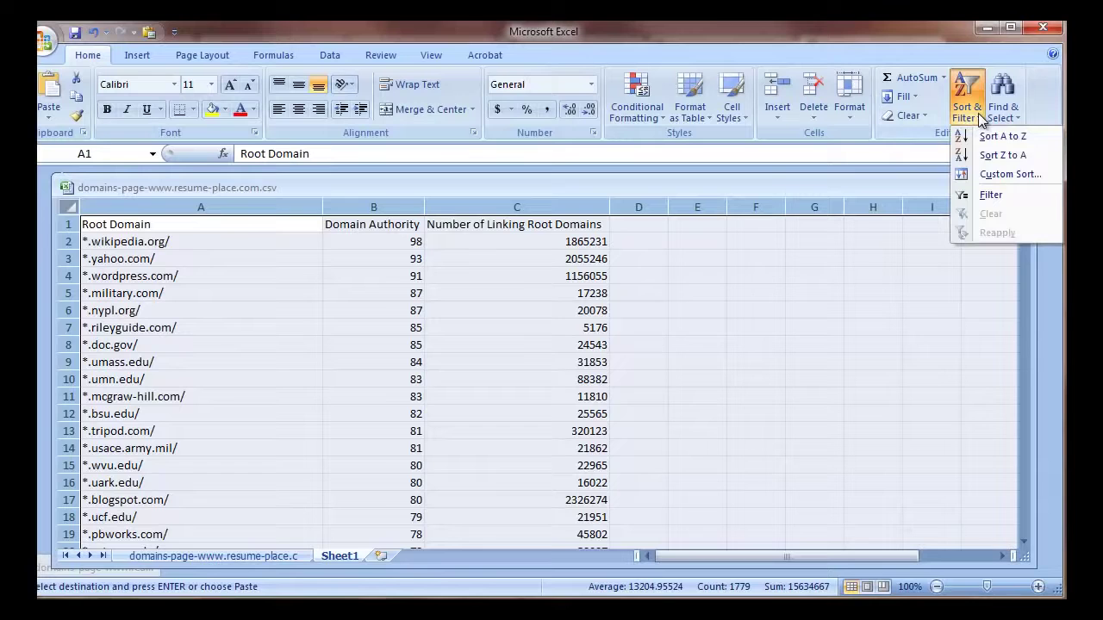
pyautogui.click(1001, 176)
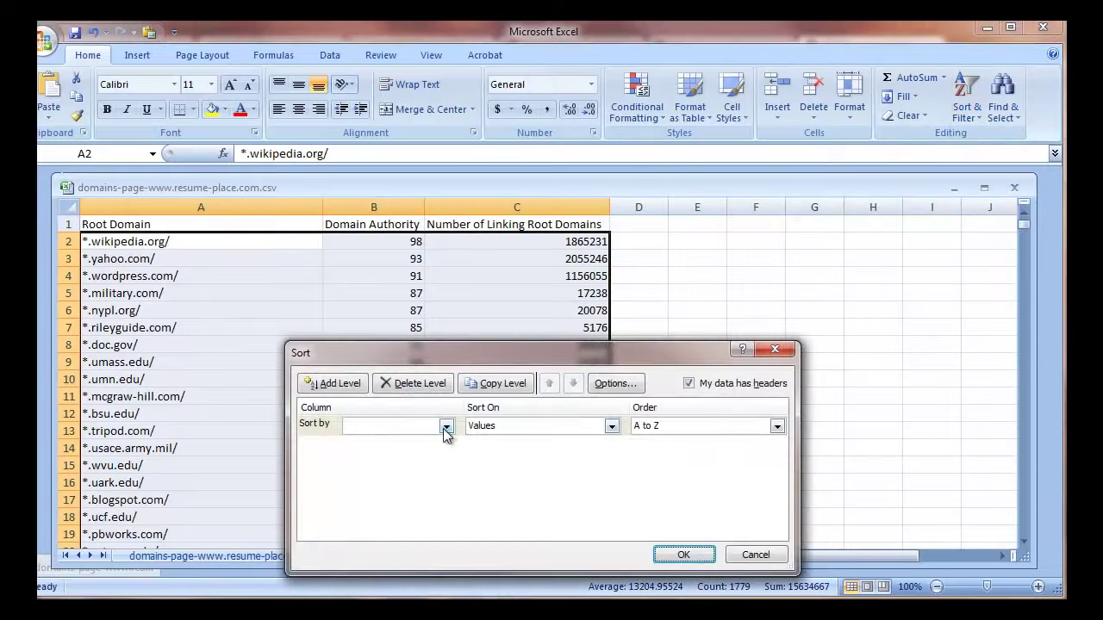
pyautogui.click(446, 426)
pyautogui.click(403, 454)
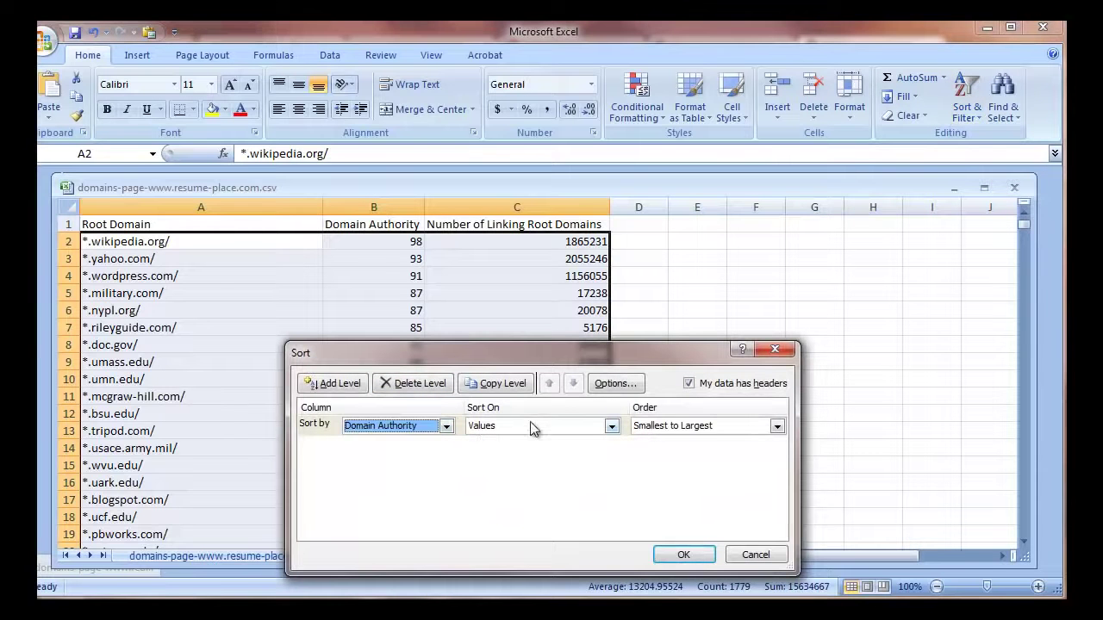
pyautogui.click(670, 429)
pyautogui.click(679, 453)
pyautogui.click(682, 548)
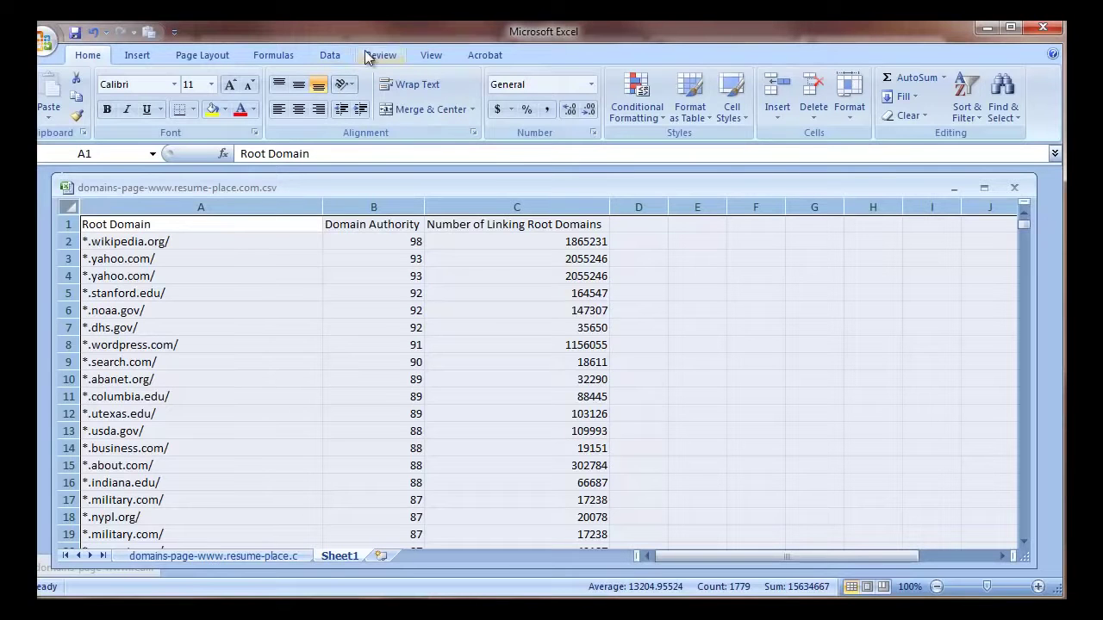
# Remove duplicate rows from the Sheet1 list, comparing Root Domain, Domain Authority and Number of Linking Root Domains
pyautogui.click(337, 56)
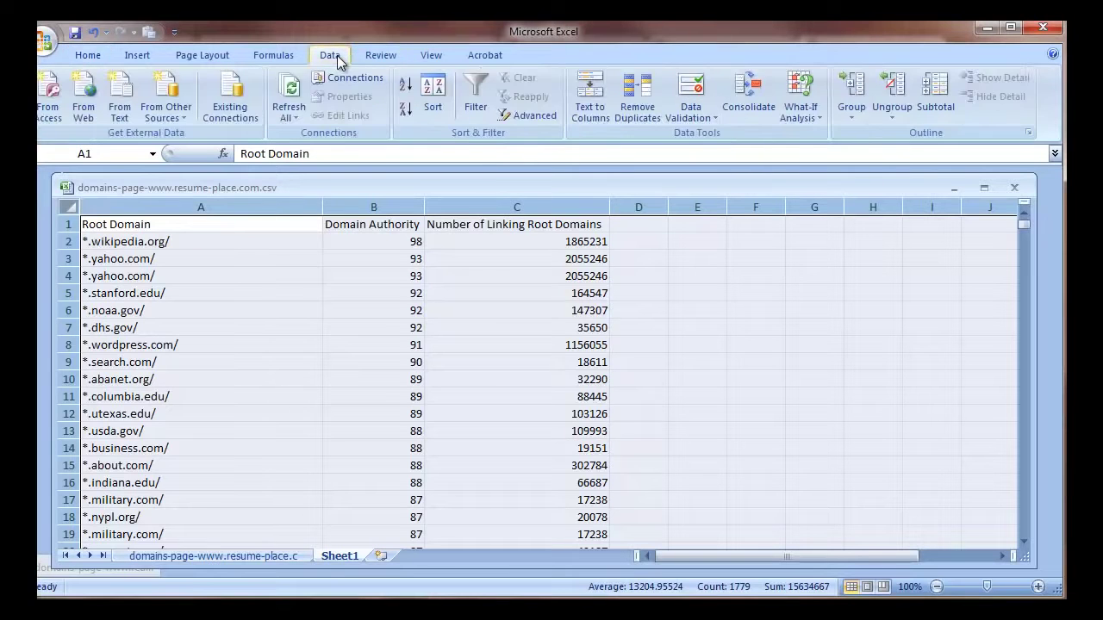
pyautogui.click(639, 97)
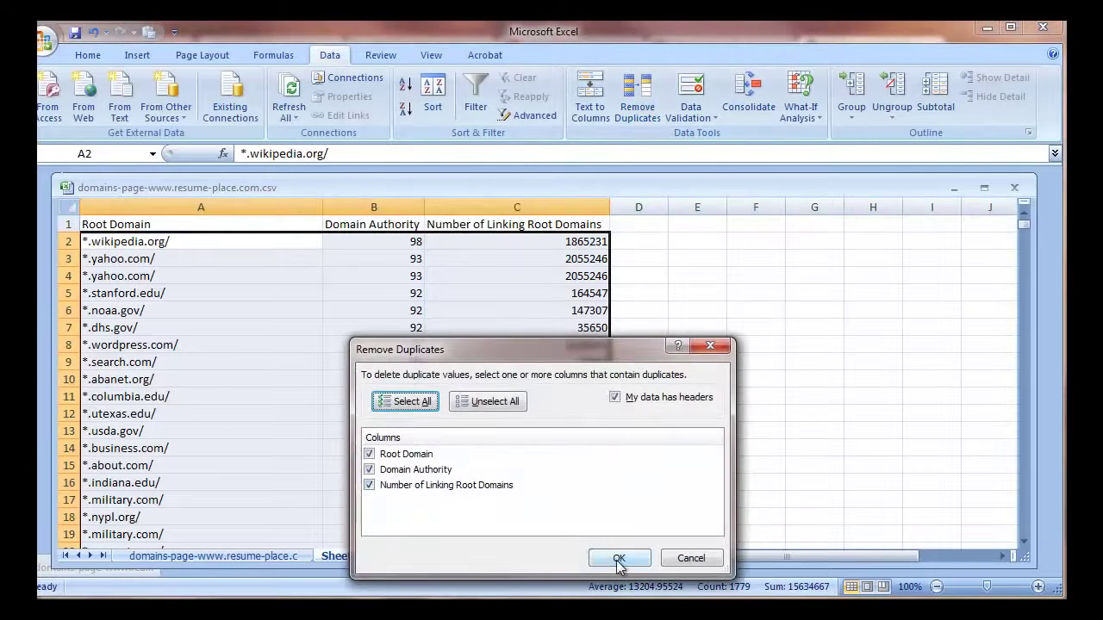
pyautogui.click(618, 560)
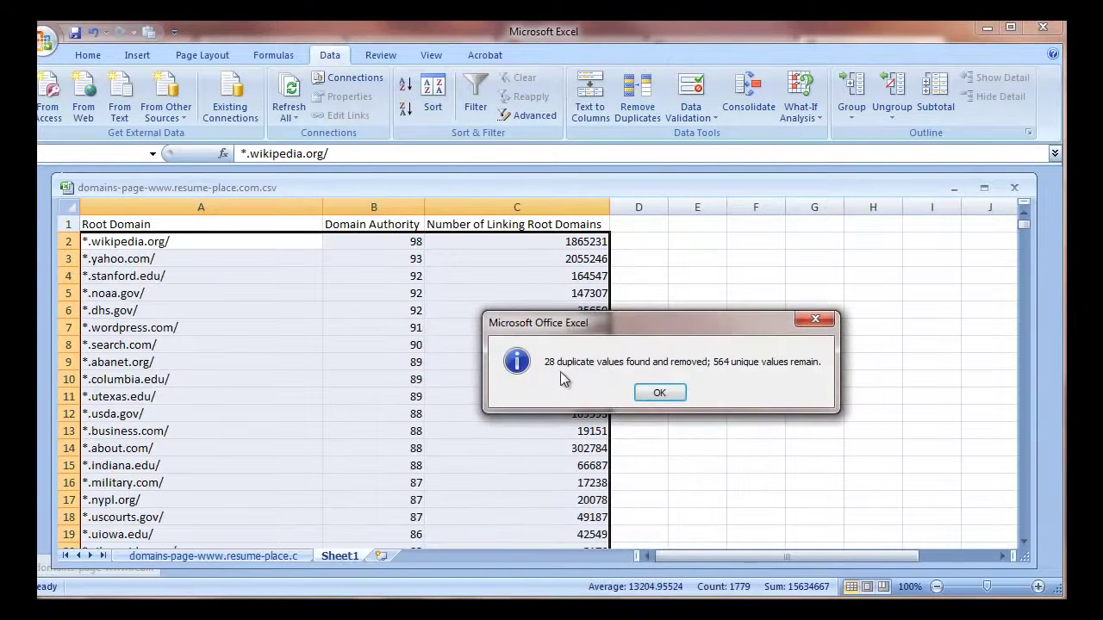
pyautogui.click(660, 395)
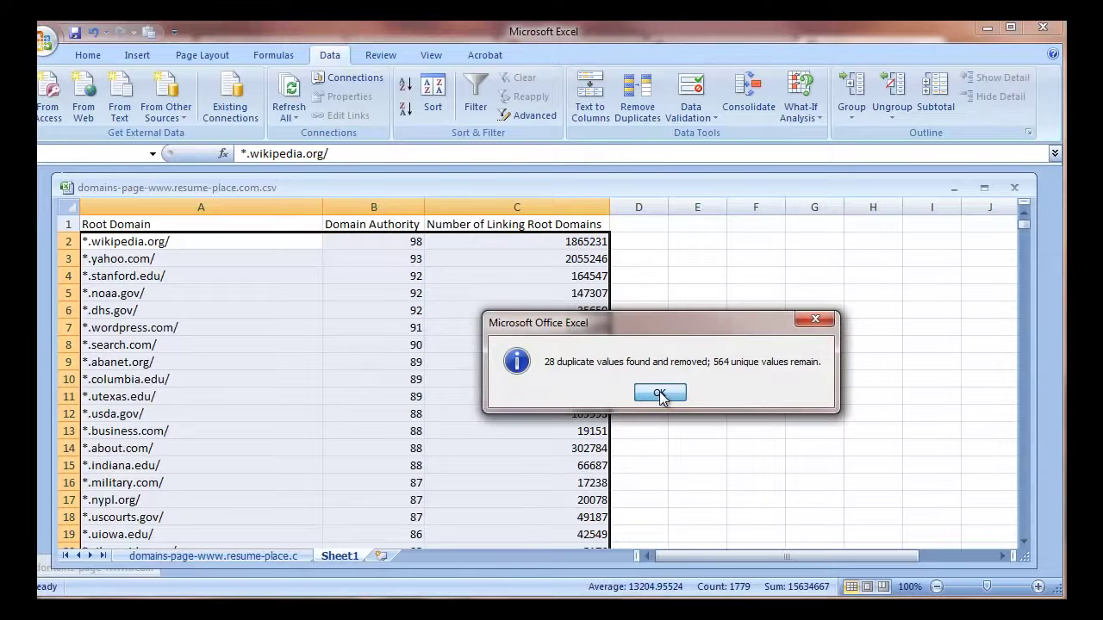
# Copy the whole Sheet1 list with its headings and paste it into the Competitive Linking sheet of SEO Task Tracker Template 2 at A2
pyautogui.click(227, 229)
pyautogui.moveTo(228, 229); pyautogui.dragTo(554, 592)
pyautogui.hotkey('ctrl', 'shift', 'Down')
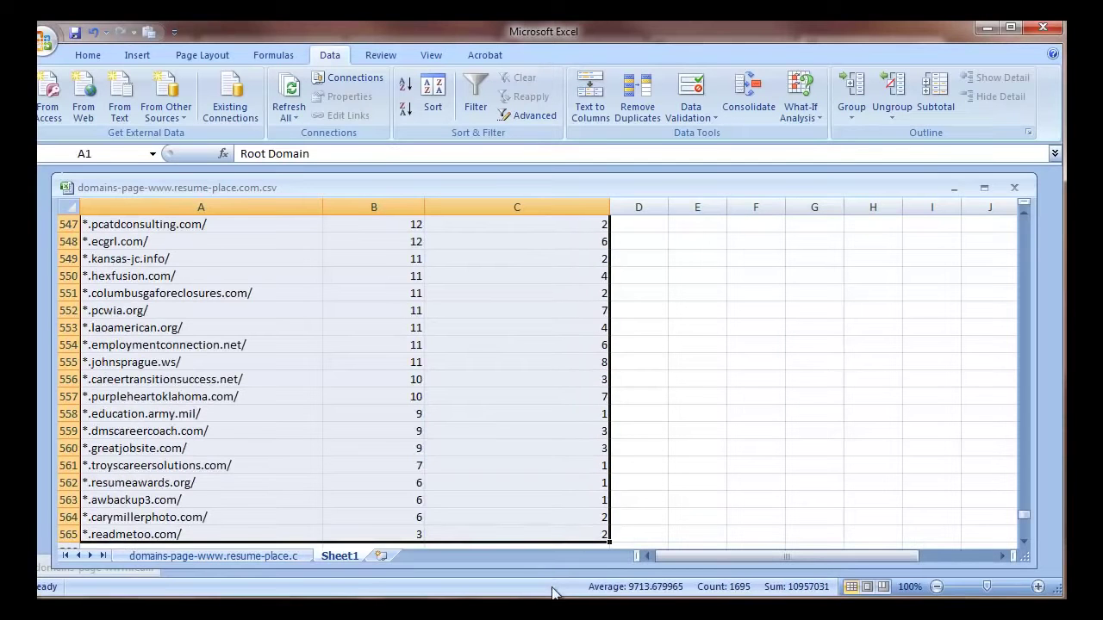
pyautogui.hotkey('ctrl', 'c')
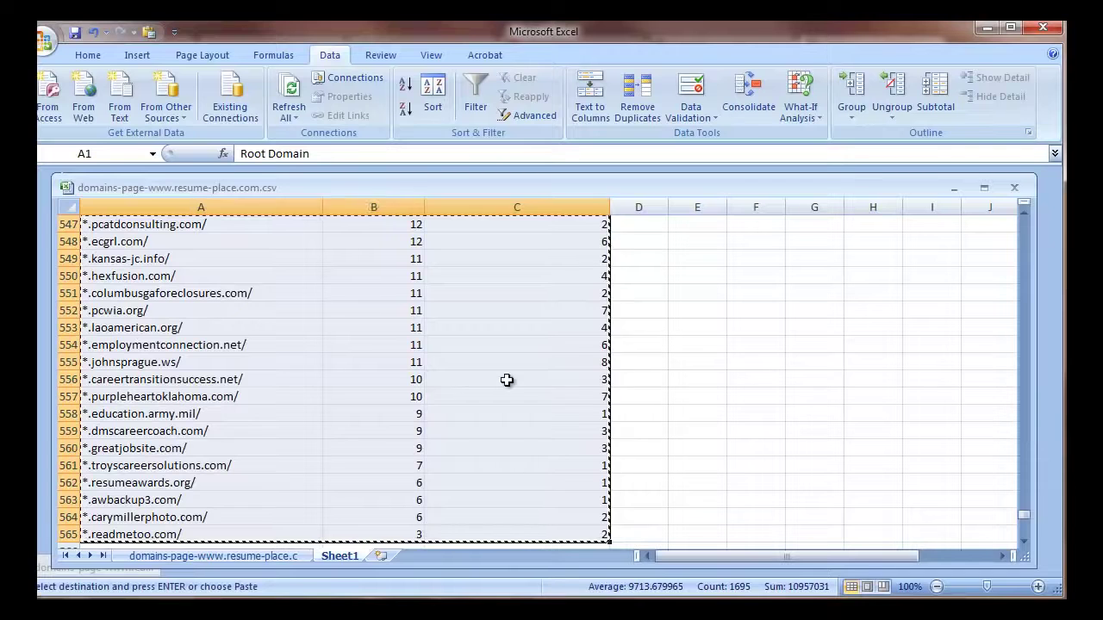
pyautogui.click(986, 30)
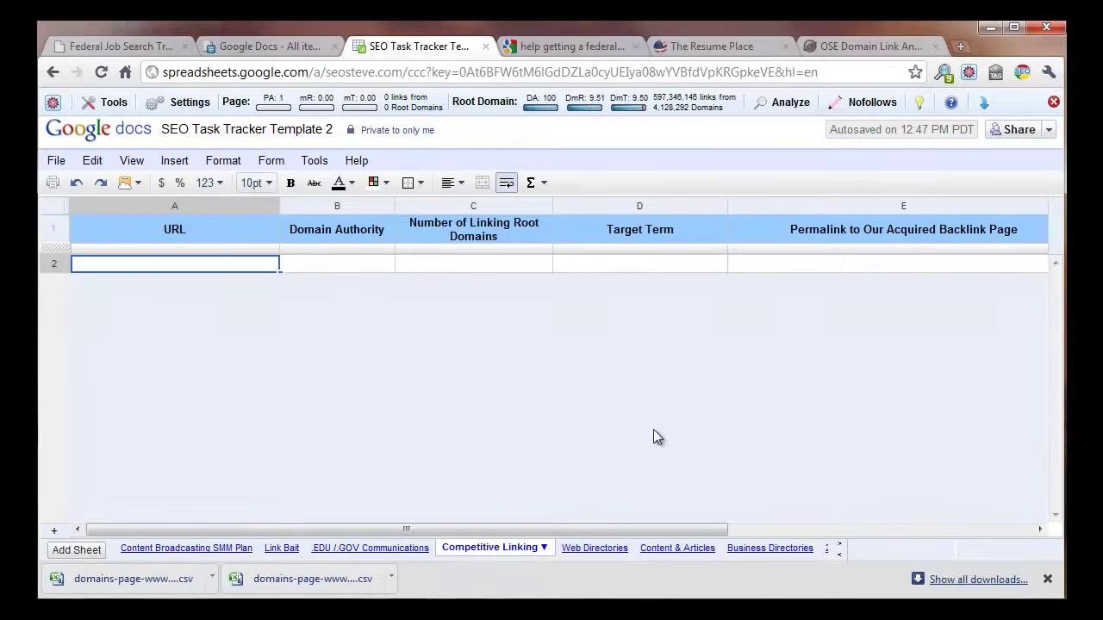
pyautogui.hotkey('shift', 'Right')
pyautogui.hotkey('shift', 'Right')
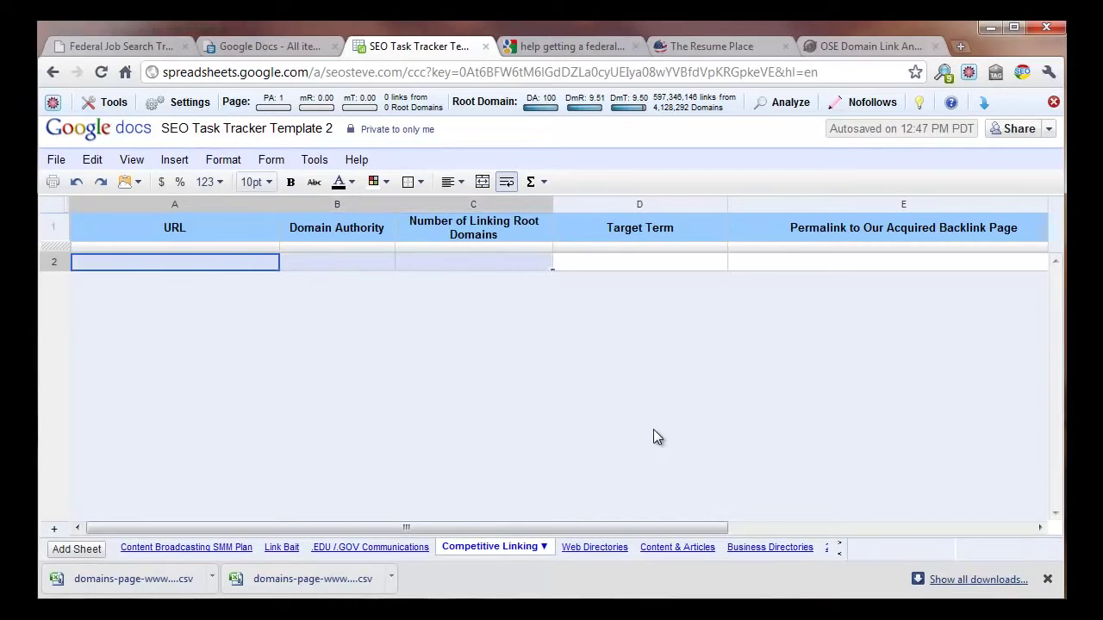
pyautogui.hotkey('ctrl', 'v')
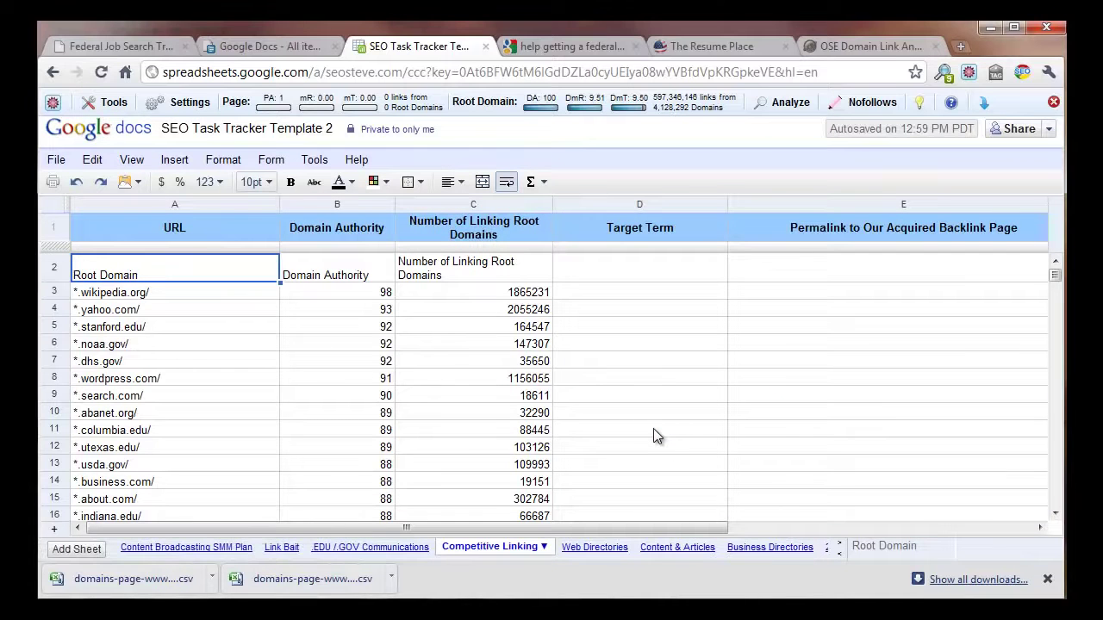
# Delete row 2 with the pasted duplicate headings from the Competitive Linking sheet
pyautogui.click(50, 270)
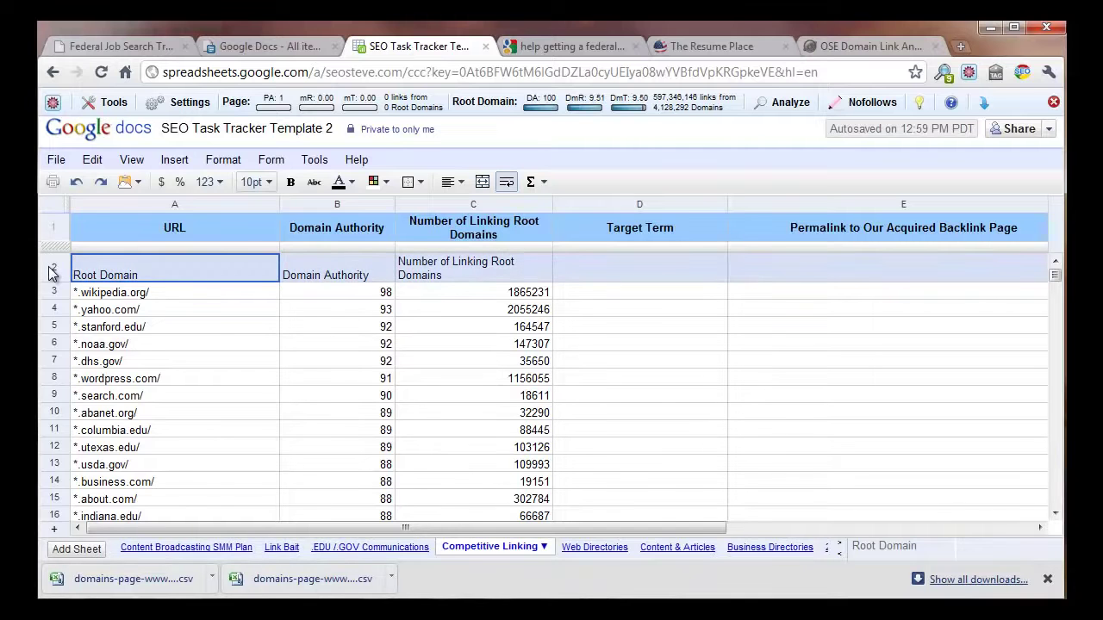
pyautogui.rightClick(50, 271)
pyautogui.click(104, 394)
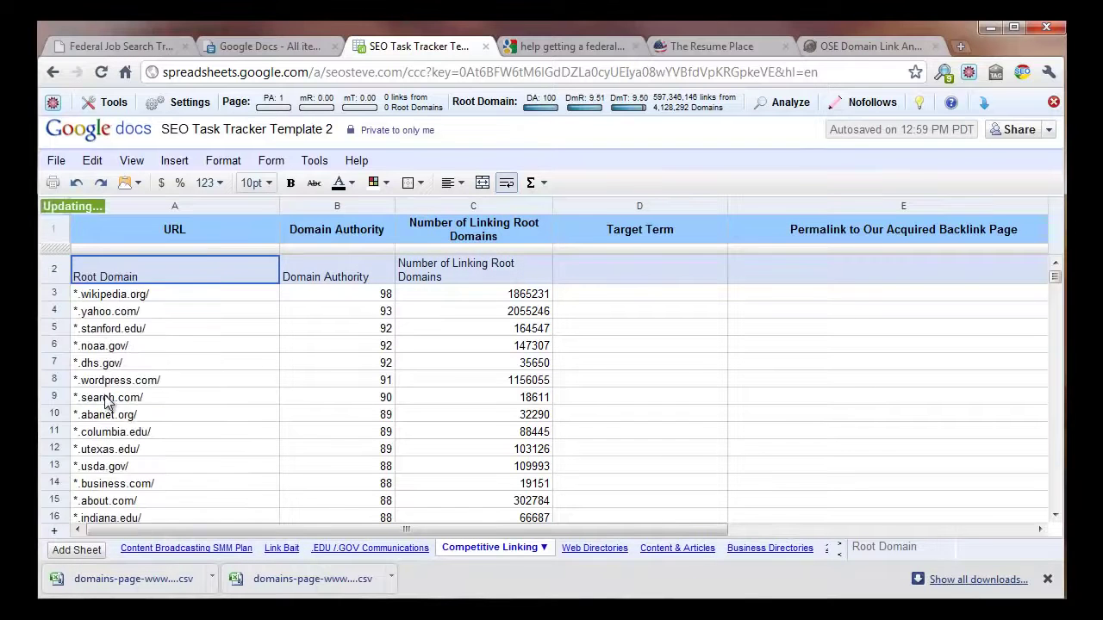
# Review the pasted domains and the Target Term, Permalink to Our Acquired Backlink Page, Date Acquired and Acquired By columns
pyautogui.click(354, 270)
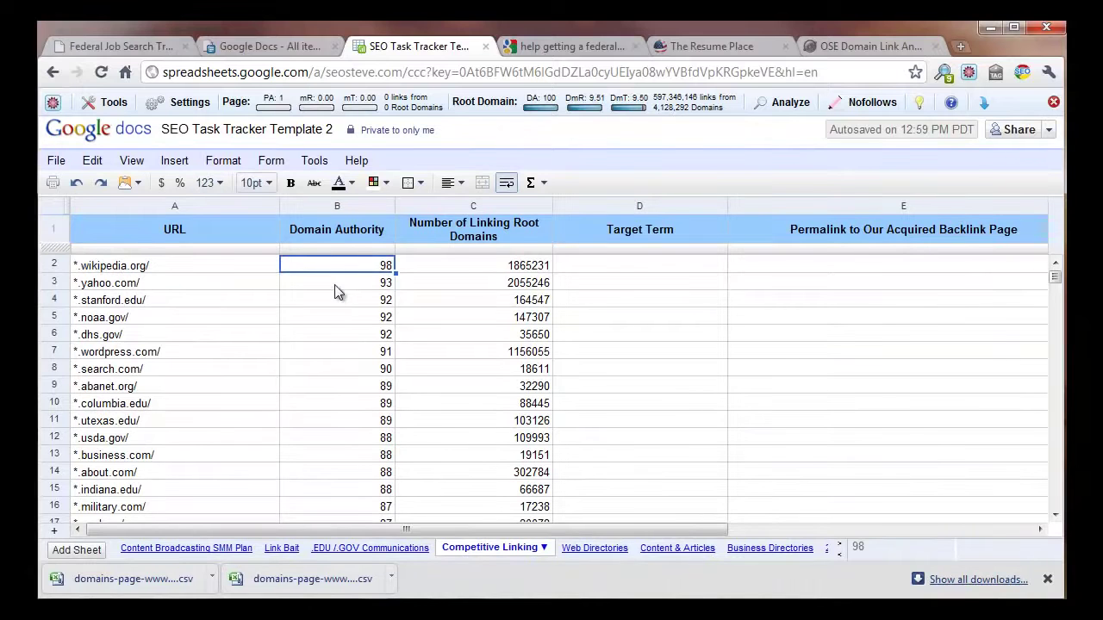
pyautogui.click(336, 301)
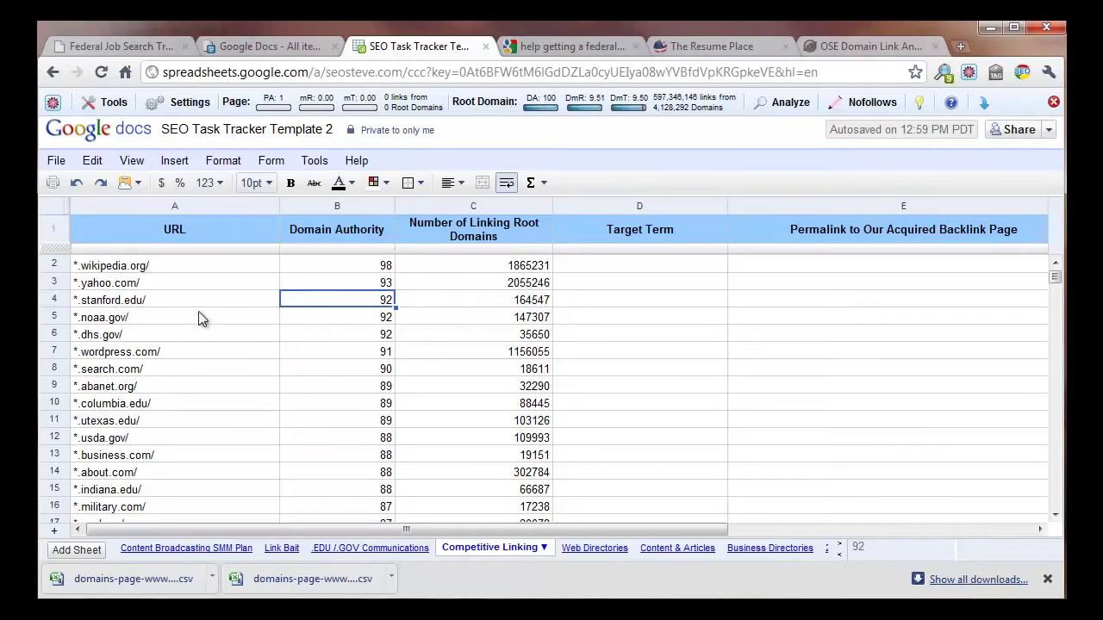
pyautogui.click(134, 307)
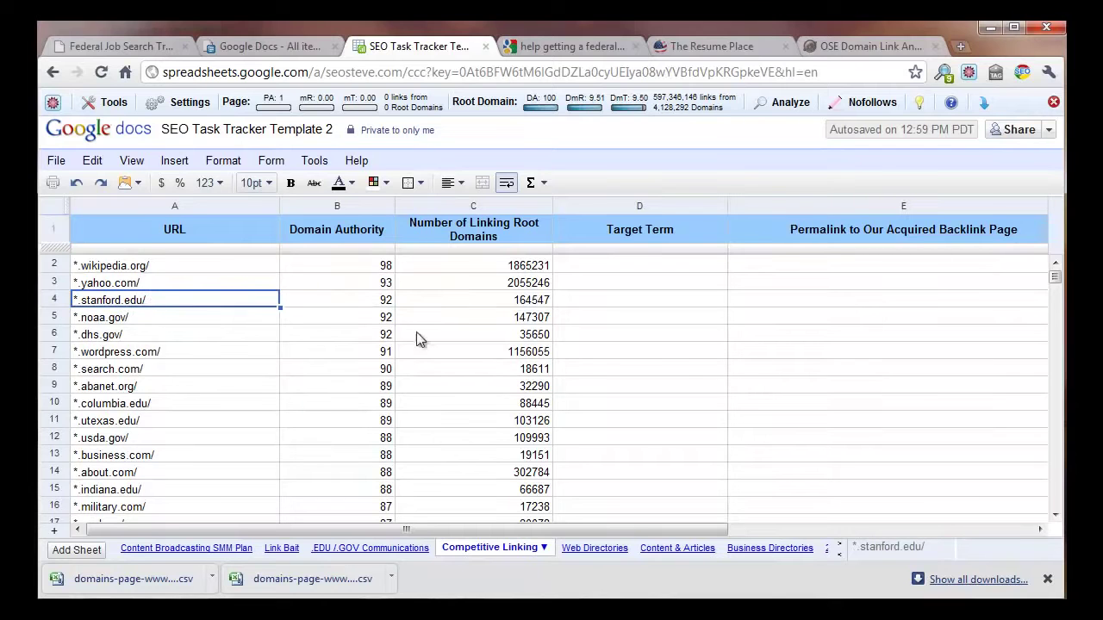
pyautogui.click(647, 266)
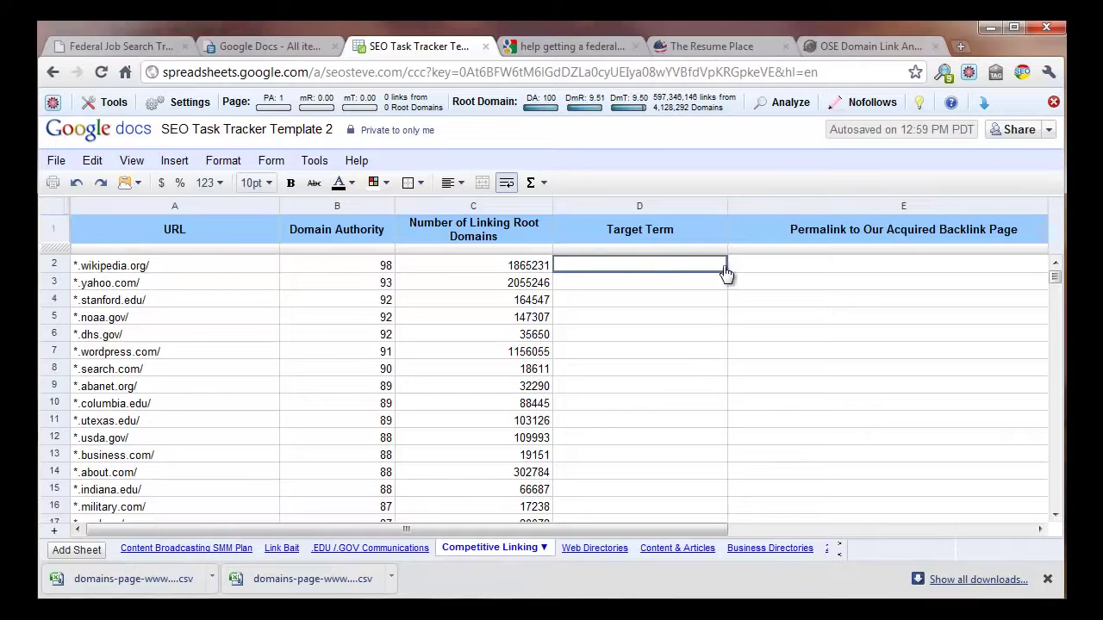
pyautogui.moveTo(660, 530); pyautogui.dragTo(735, 536)
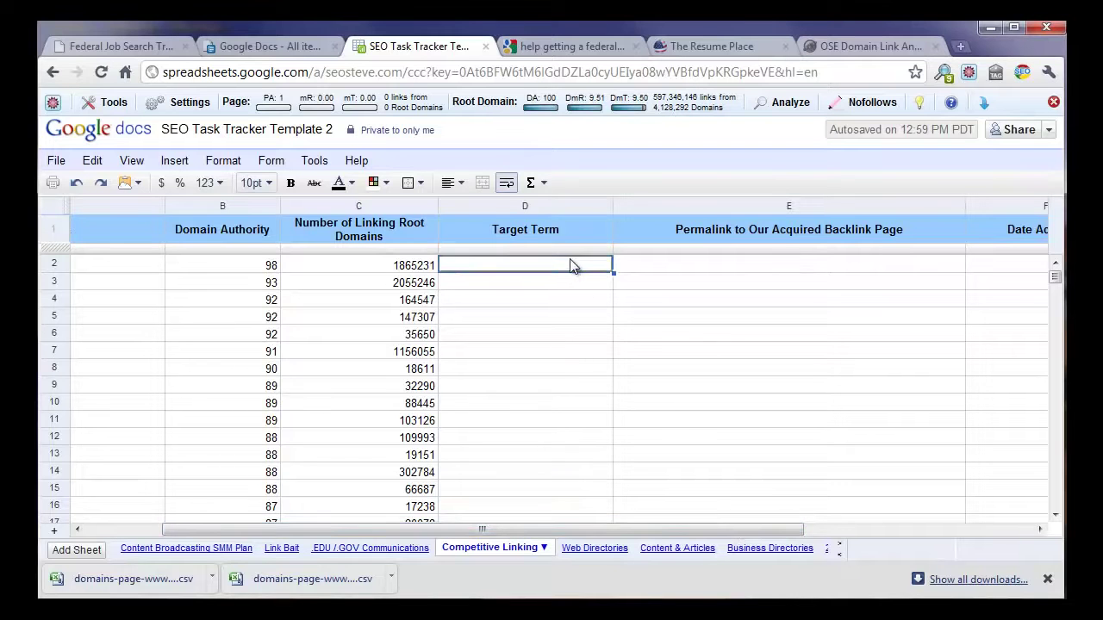
pyautogui.moveTo(729, 532); pyautogui.dragTo(815, 540)
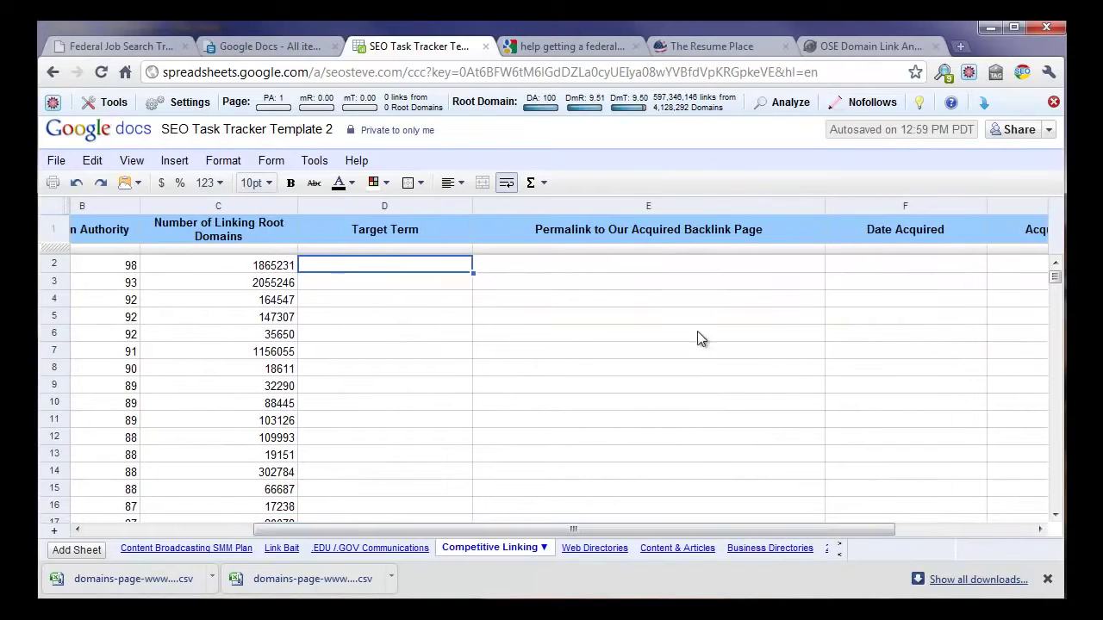
pyautogui.click(659, 263)
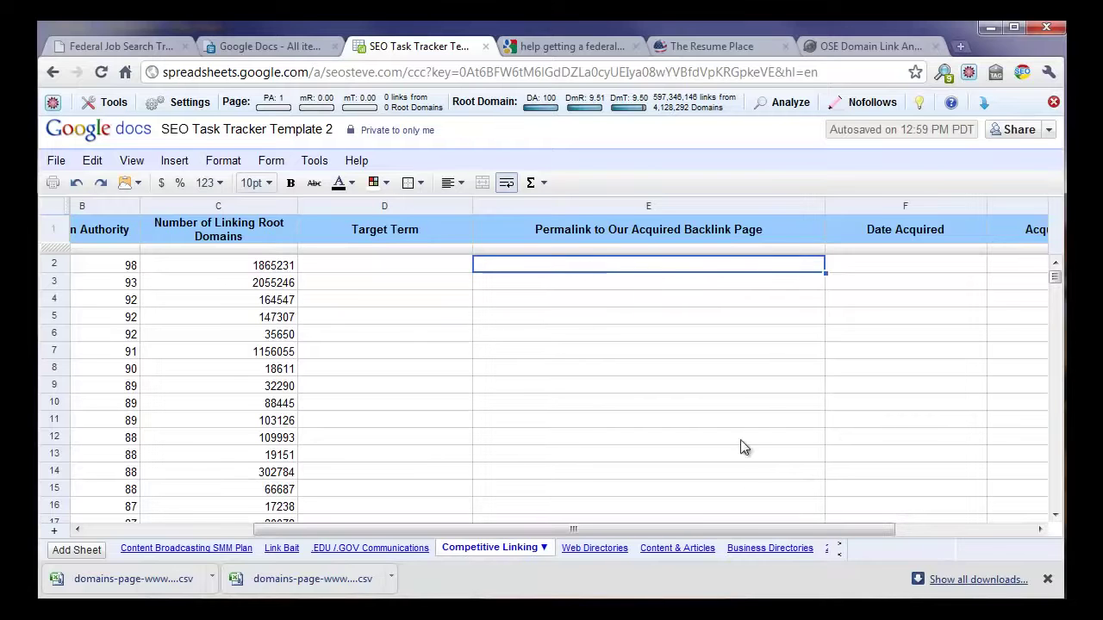
pyautogui.moveTo(749, 532); pyautogui.dragTo(851, 530)
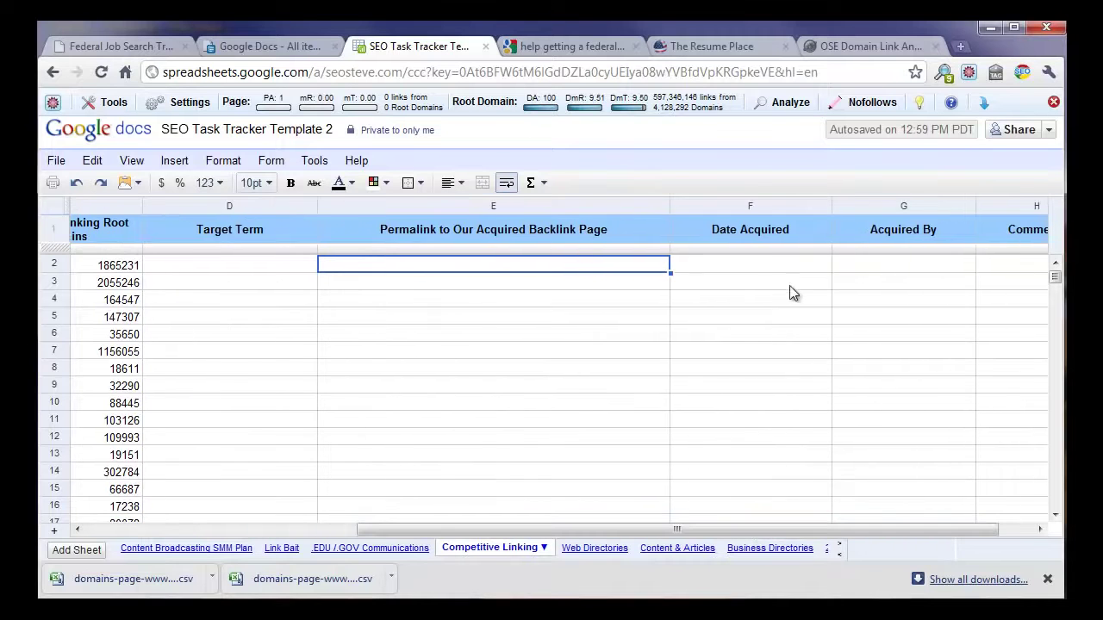
pyautogui.moveTo(877, 529); pyautogui.dragTo(612, 532)
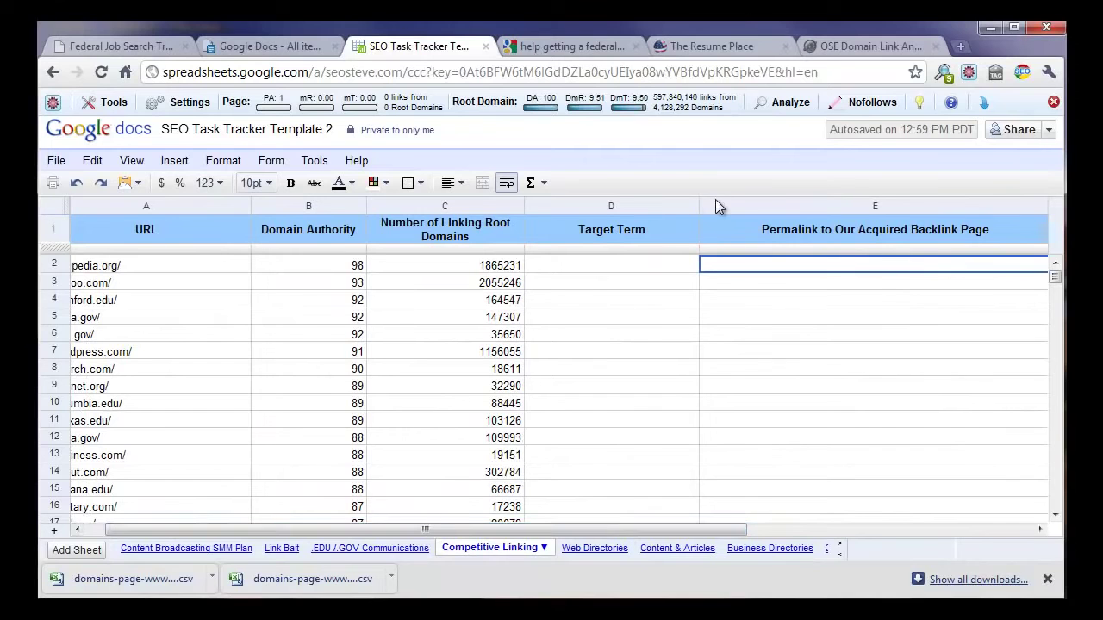
pyautogui.moveTo(631, 530); pyautogui.dragTo(616, 534)
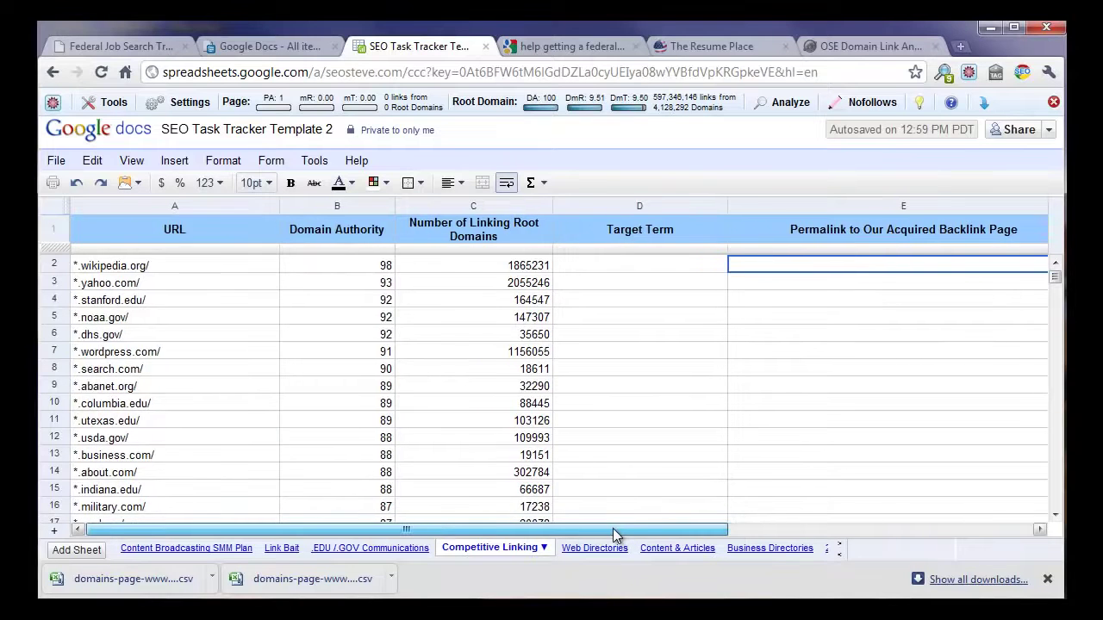
# Enter the target terms "federal job search trainer" in D2 and "federal job search training" in D3
pyautogui.click(663, 259)
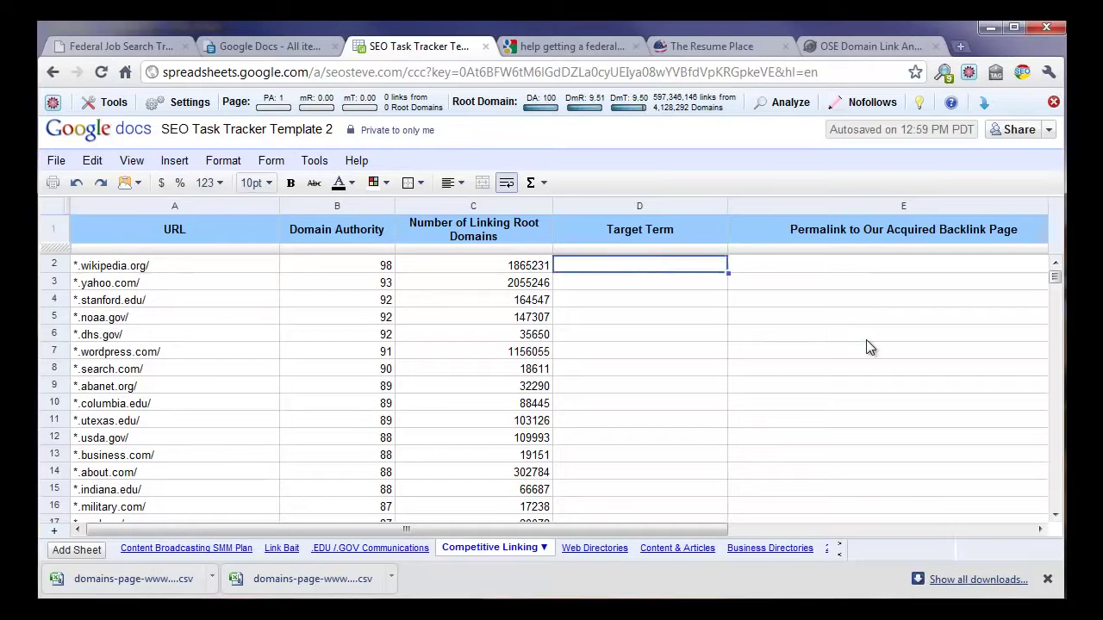
pyautogui.write('federal job se')
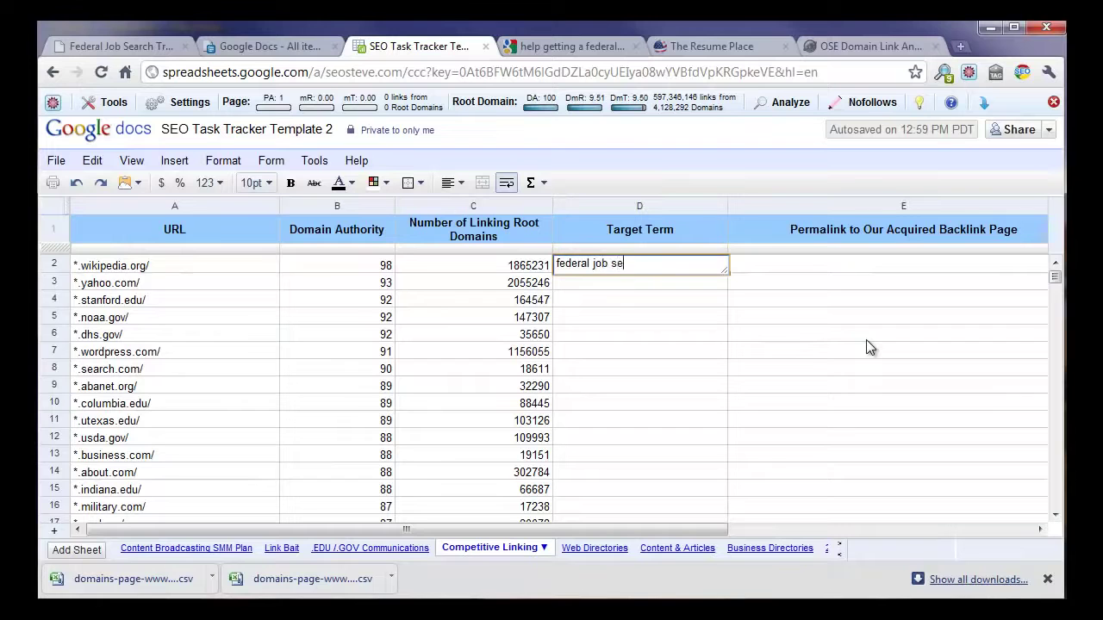
pyautogui.write('arch training')
pyautogui.press('BackSpace')
pyautogui.press('BackSpace')
pyautogui.press('BackSpace')
pyautogui.write('er')
pyautogui.press('Return')
pyautogui.write('federal job sea')
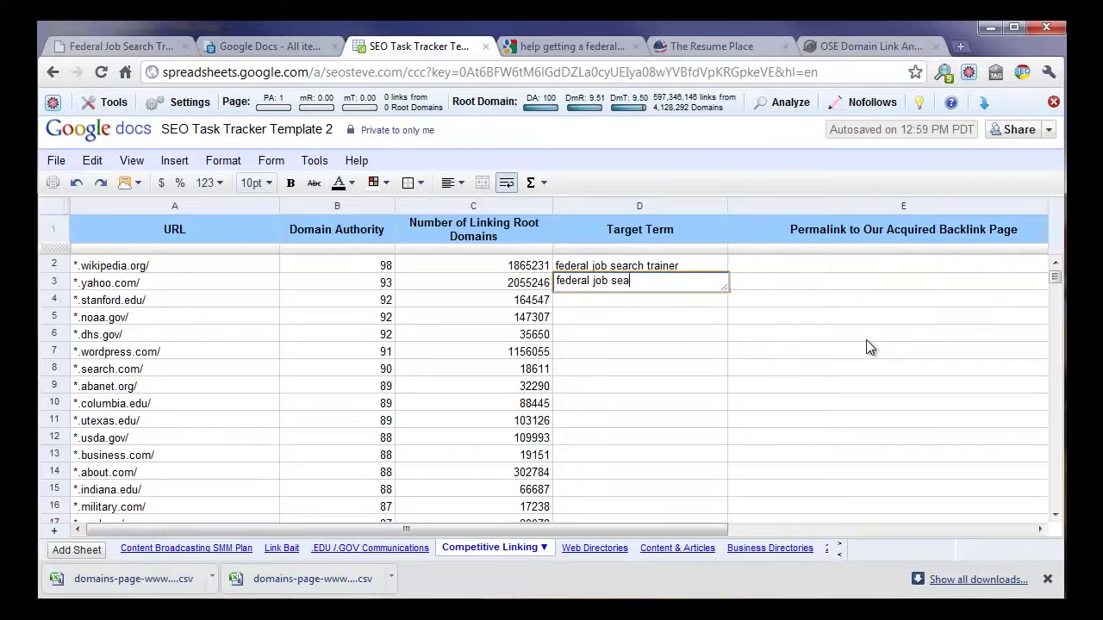
pyautogui.write('rch training')
pyautogui.press('Return')
pyautogui.write('federa')
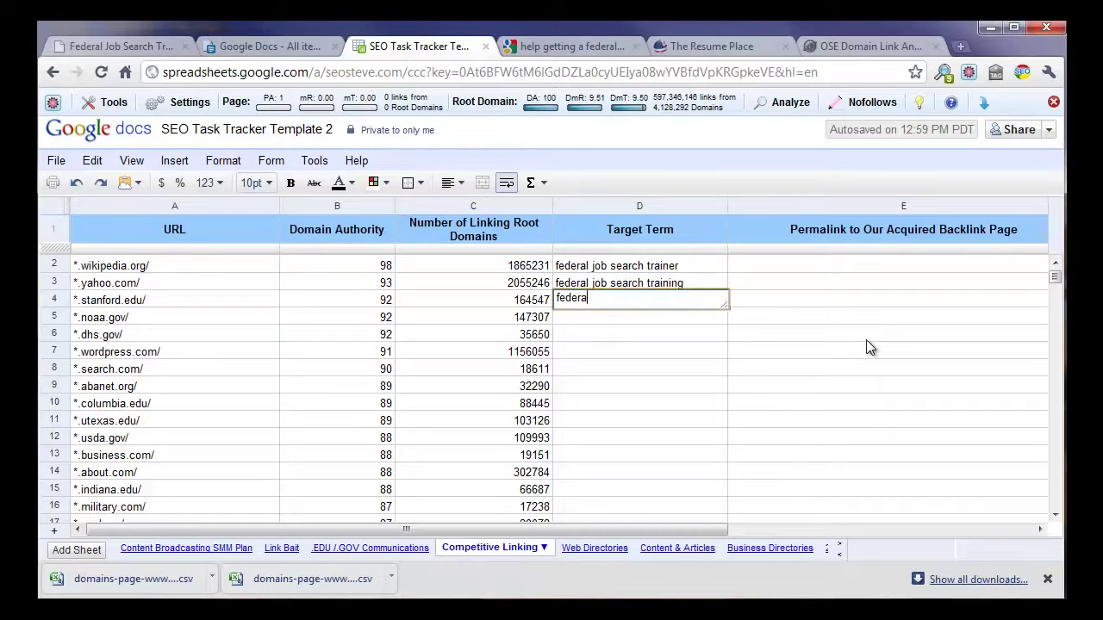
pyautogui.press('BackSpace')
pyautogui.press('BackSpace')
pyautogui.press('BackSpace')
pyautogui.press('BackSpace')
pyautogui.press('BackSpace')
pyautogui.press('BackSpace')
# Enter the target terms "how to get a federal job", "help getting a federal job" and "trainer for getting a federal job" in D4:D6
pyautogui.write('how to get a federal job')
pyautogui.press('Return')
pyautogui.write('help ')
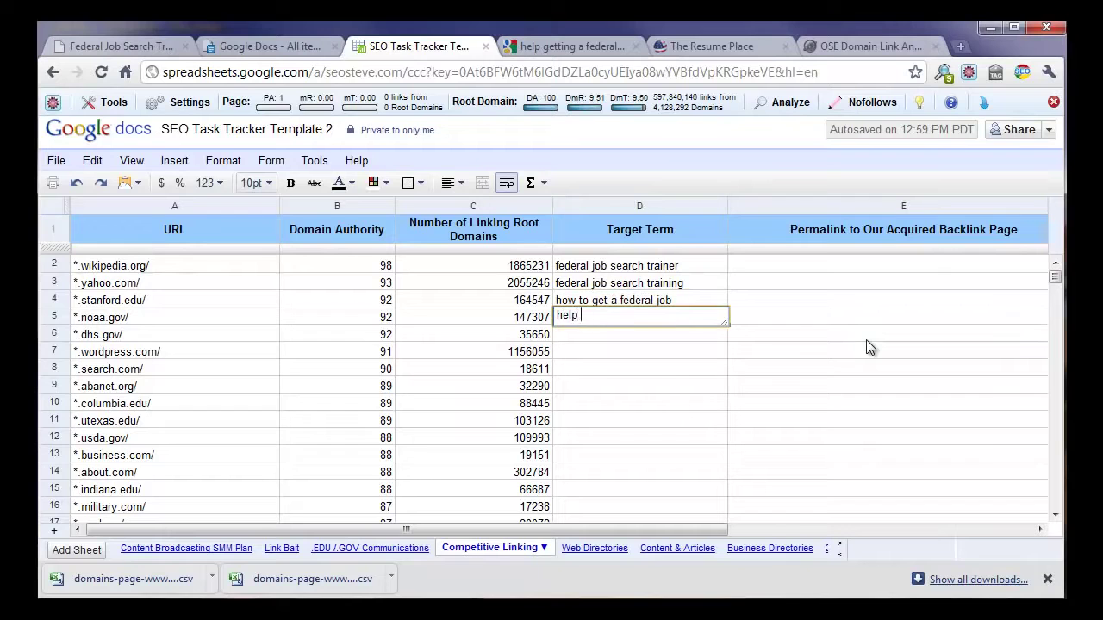
pyautogui.write('getting a federal job')
pyautogui.press('Return')
pyautogui.write('trainer for')
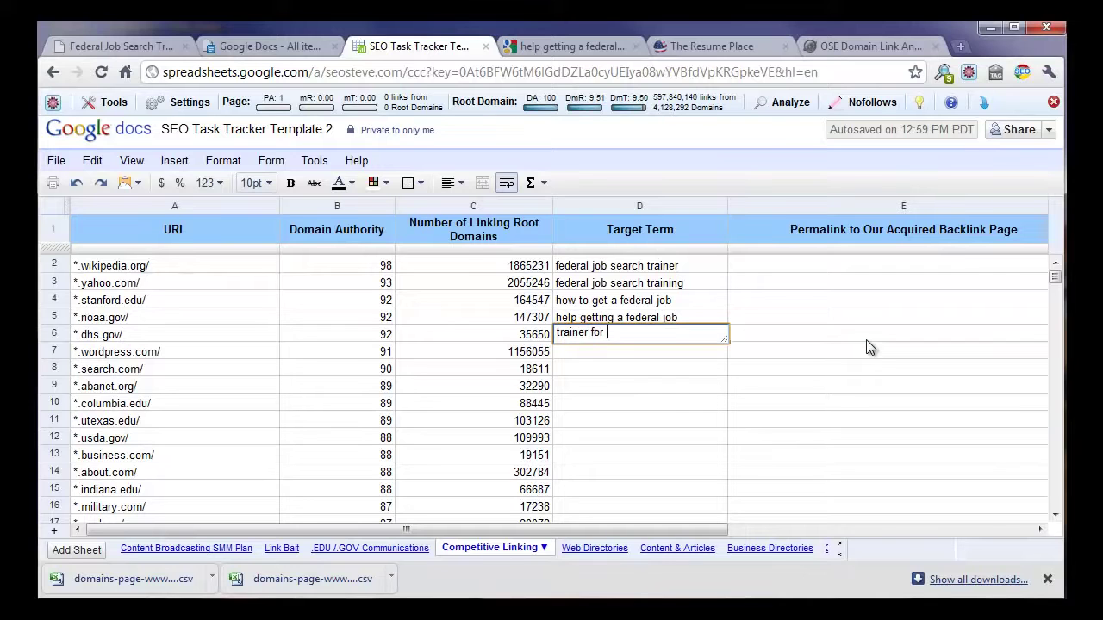
pyautogui.write(' getting a federal job')
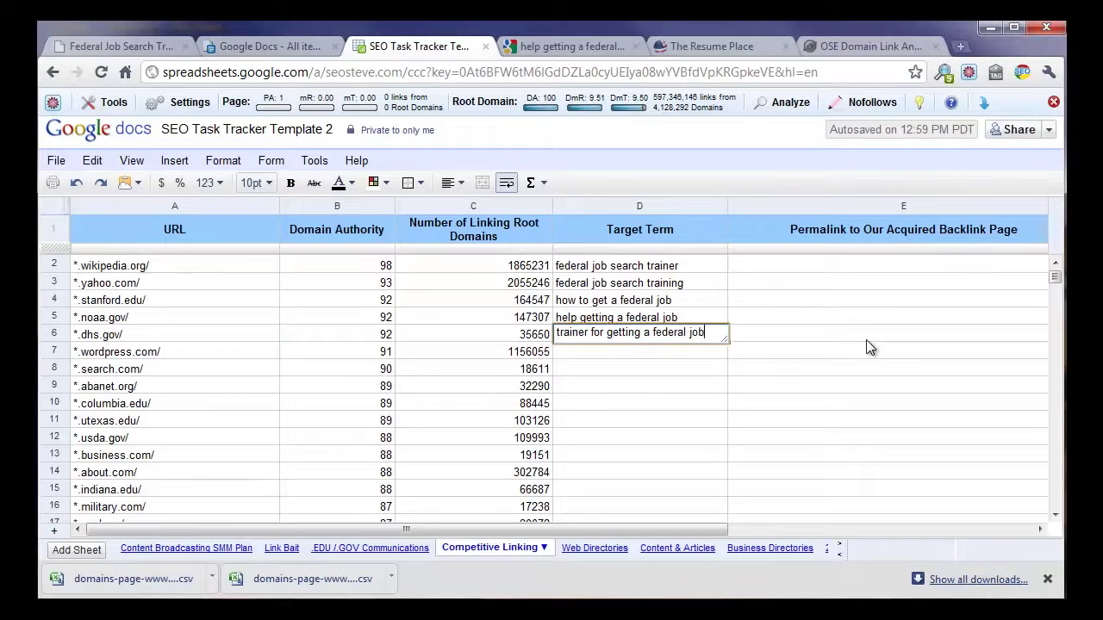
pyautogui.press('Return')
# Copy the five target terms in D2:D6 and paste them below at D7 and again at D12
pyautogui.moveTo(665, 269); pyautogui.dragTo(677, 334)
pyautogui.hotkey('ctrl', 'c')
pyautogui.click(673, 350)
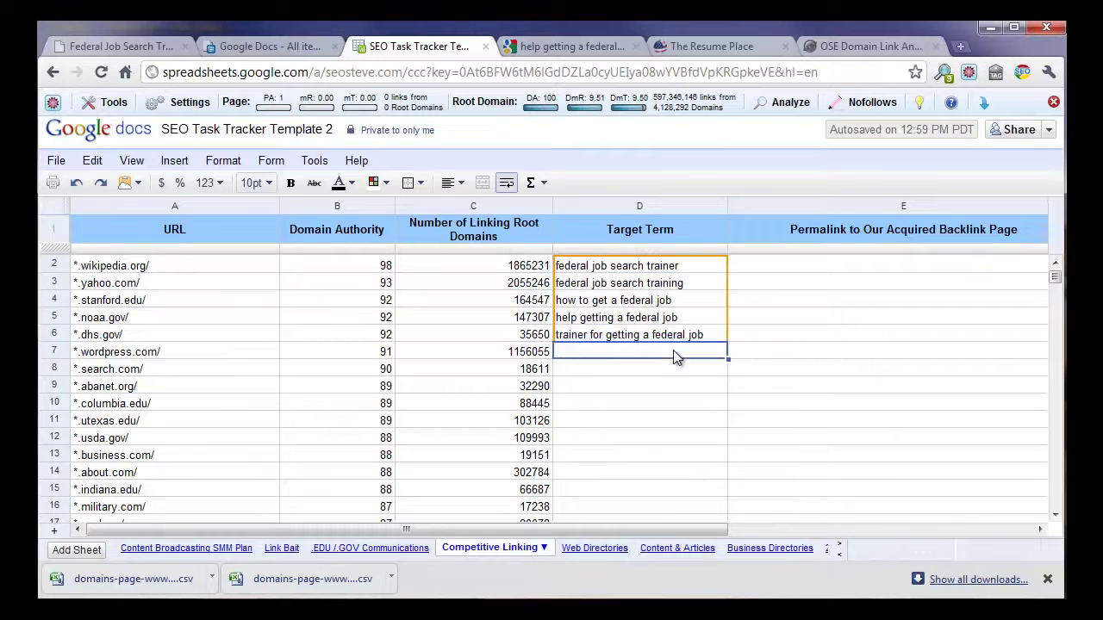
pyautogui.hotkey('ctrl', 'v')
pyautogui.click(633, 438)
pyautogui.hotkey('ctrl', 'v')
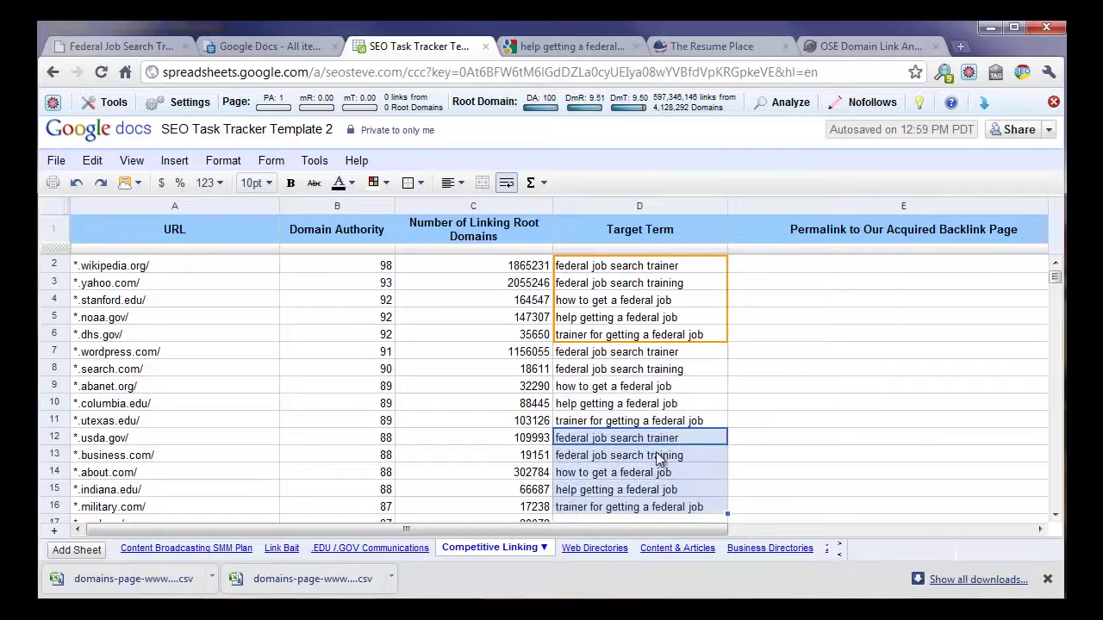
# Copy the *.wikipedia.org/ domain from A2 of the tracker and open google.com in a new browser tab
pyautogui.click(672, 317)
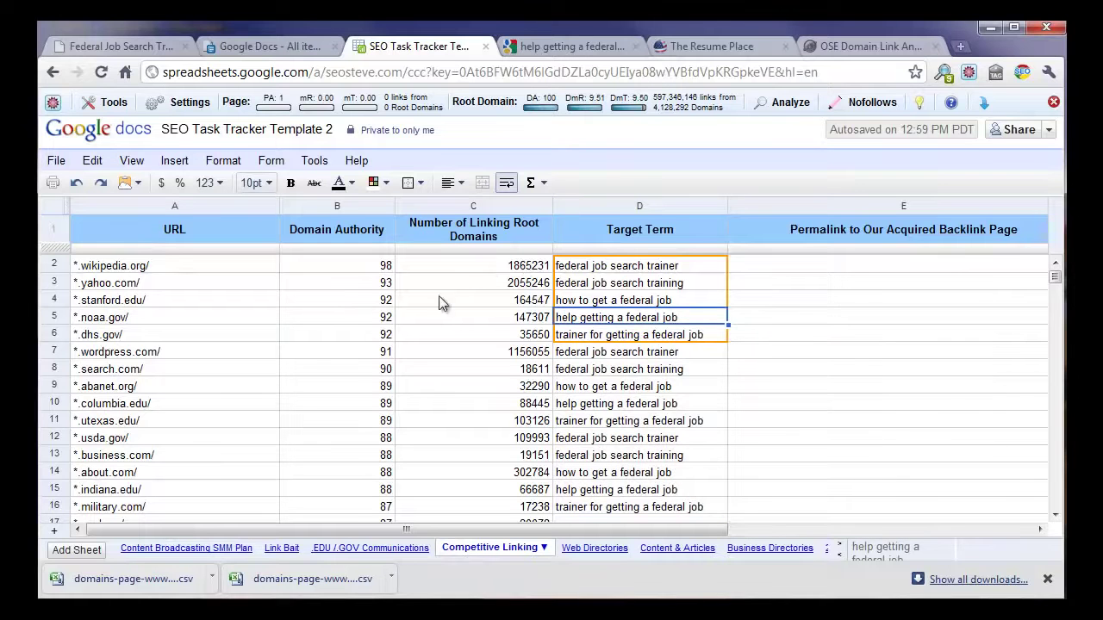
pyautogui.click(205, 265)
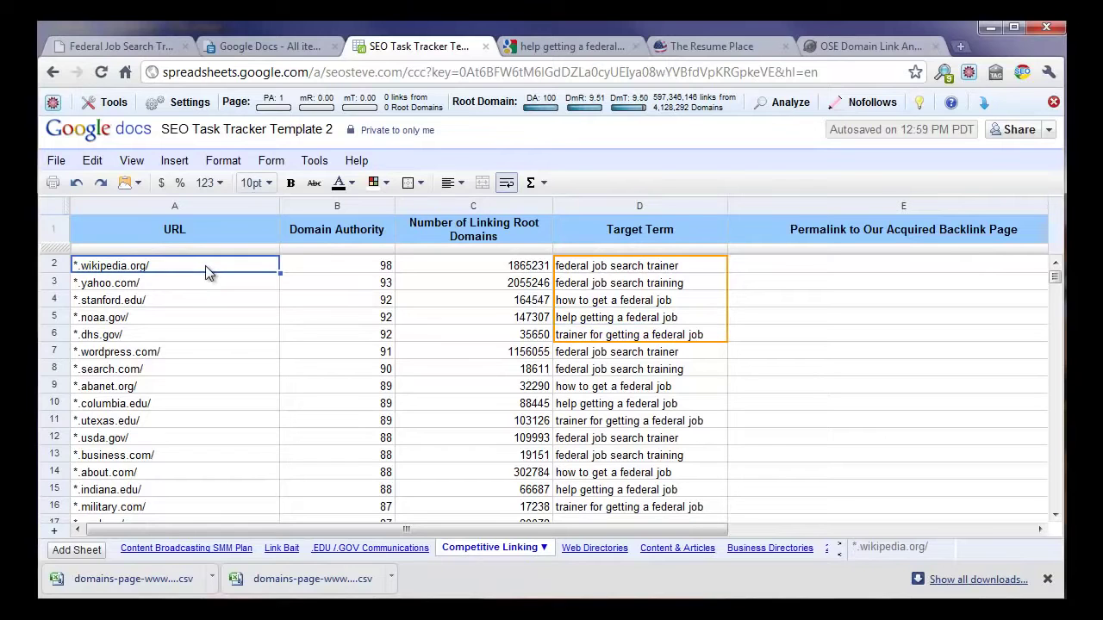
pyautogui.hotkey('ctrl', 'c')
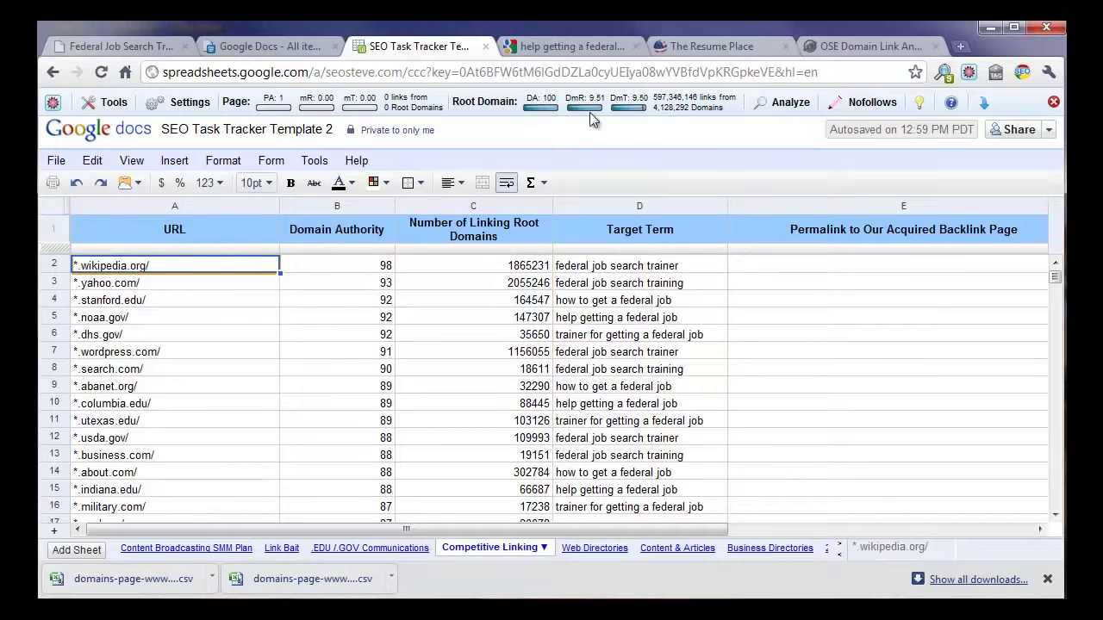
pyautogui.click(958, 47)
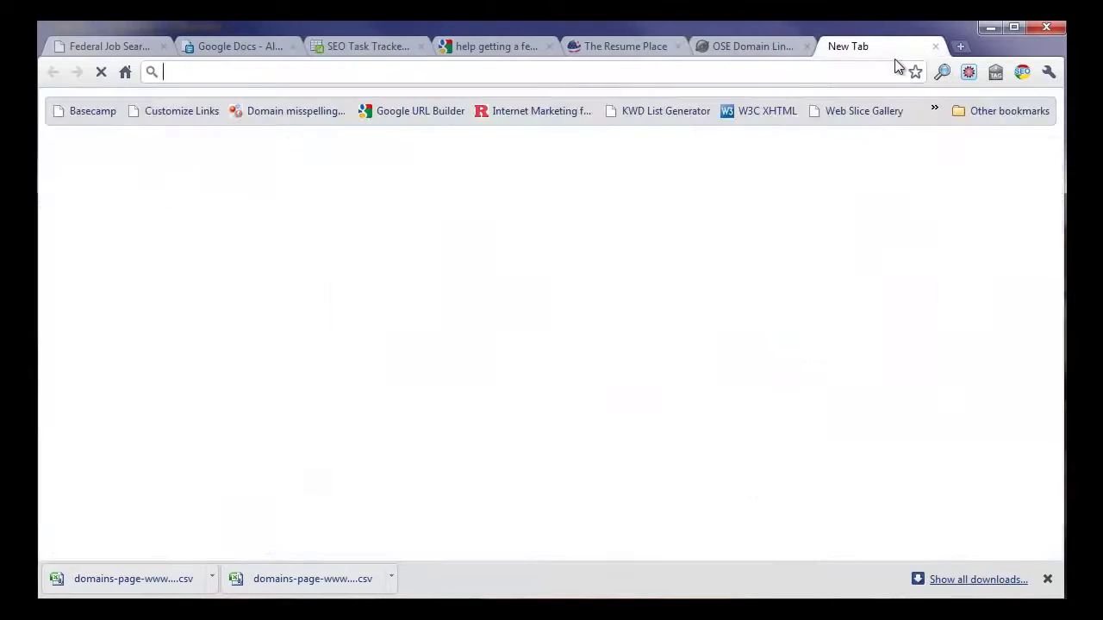
pyautogui.write('google.com')
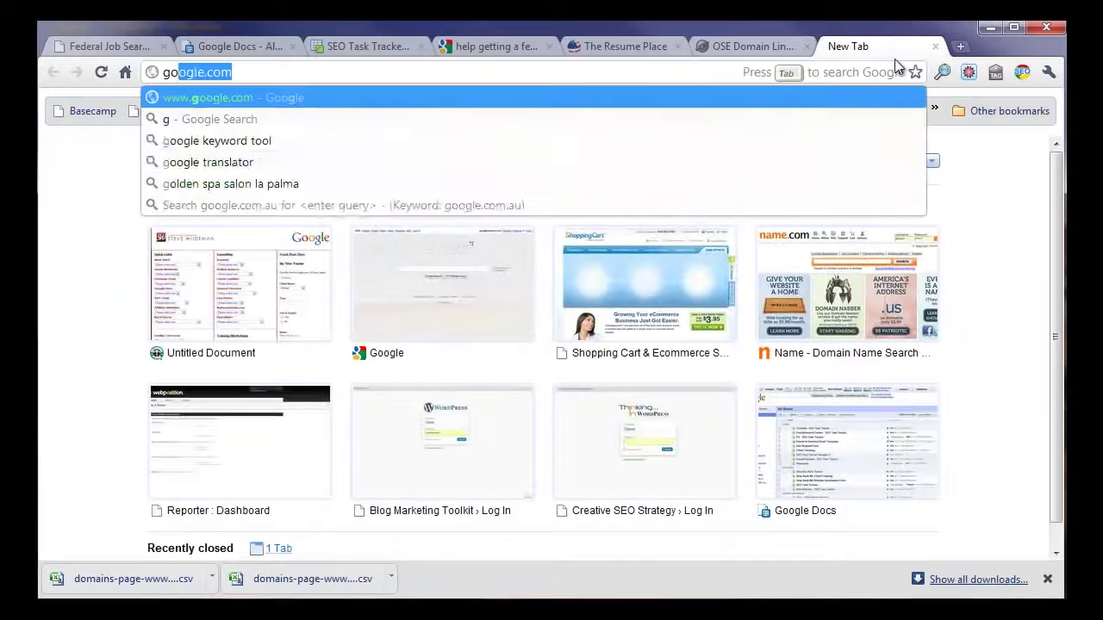
pyautogui.press('Return')
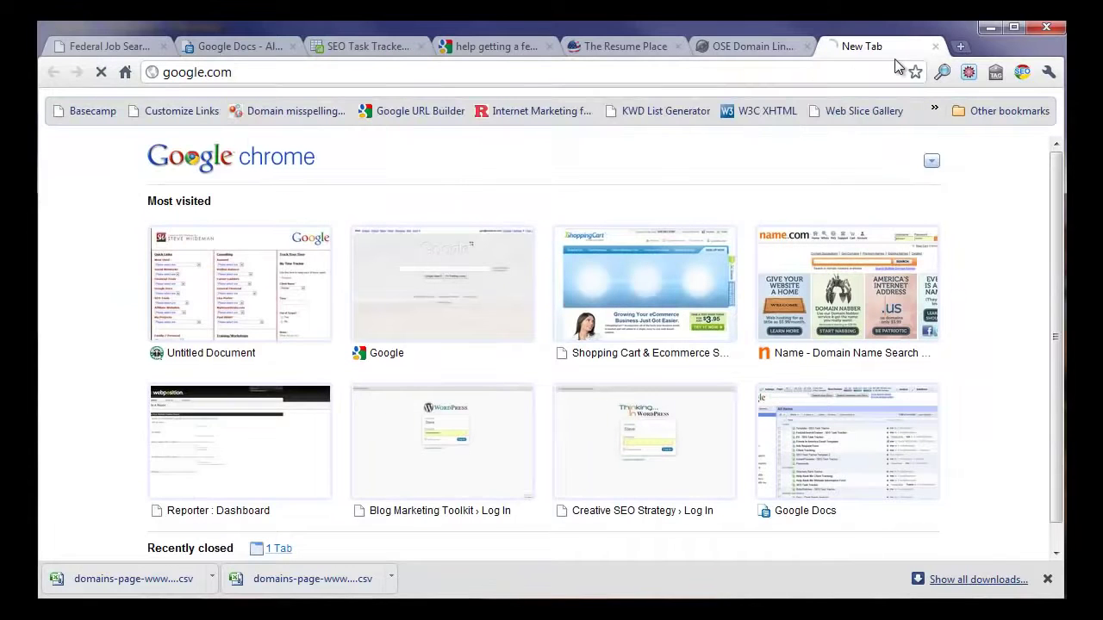
# Search Google for site:*.wikipedia.org "resume place" to find the competitor's backlink page, and close the search tab
pyautogui.write('site:*.wikipedia.org/')
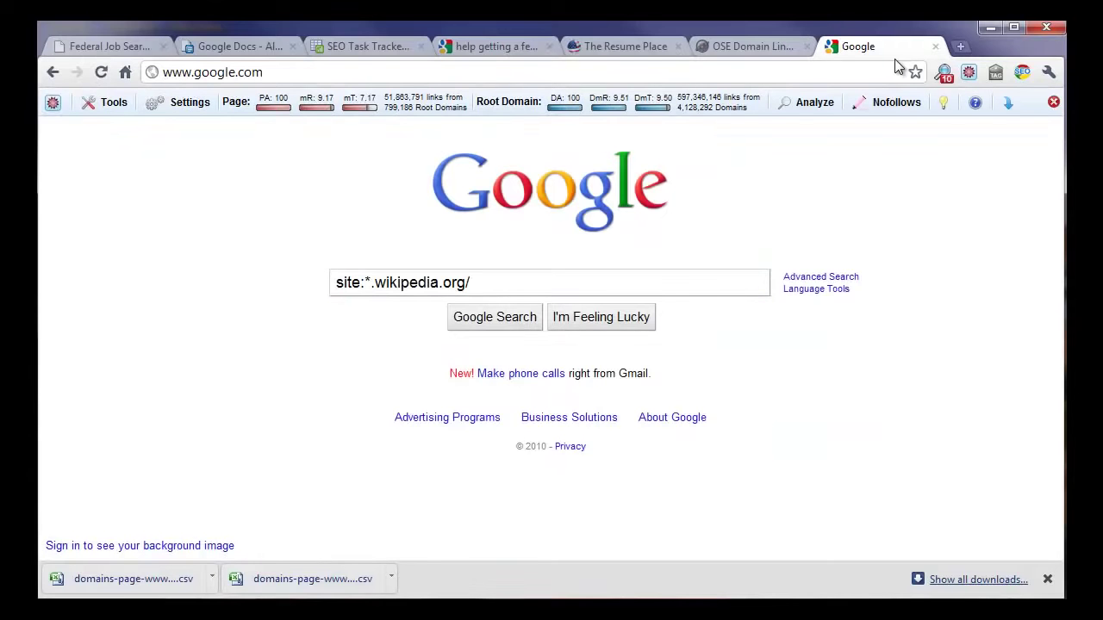
pyautogui.press('BackSpace')
pyautogui.write('"resume-pla')
pyautogui.press('BackSpace')
pyautogui.press('BackSpace')
pyautogui.press('BackSpace')
pyautogui.press('BackSpace')
pyautogui.write('place"')
pyautogui.press('Return')
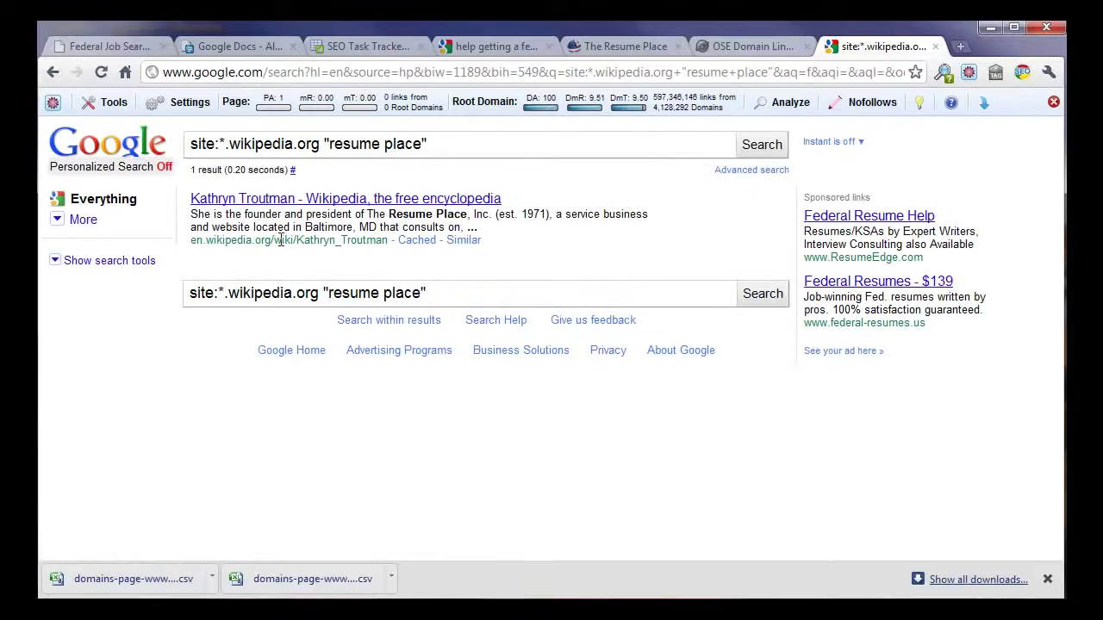
pyautogui.click(936, 46)
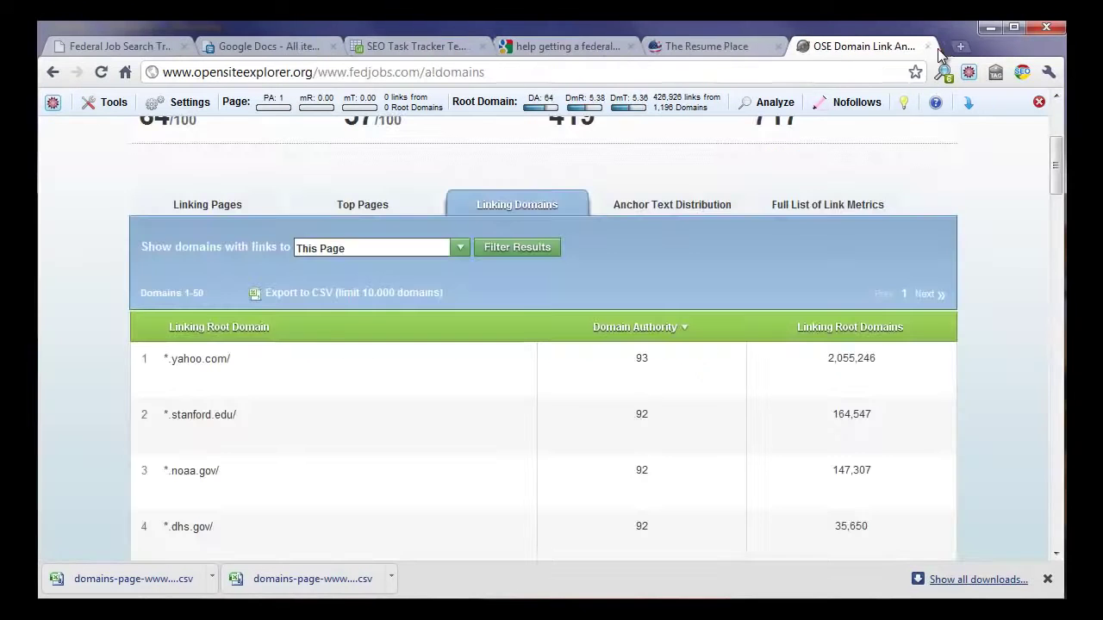
# Return to the SEO task tracker and extend the column D header to "Target Term (goes in the link text)"
pyautogui.click(436, 46)
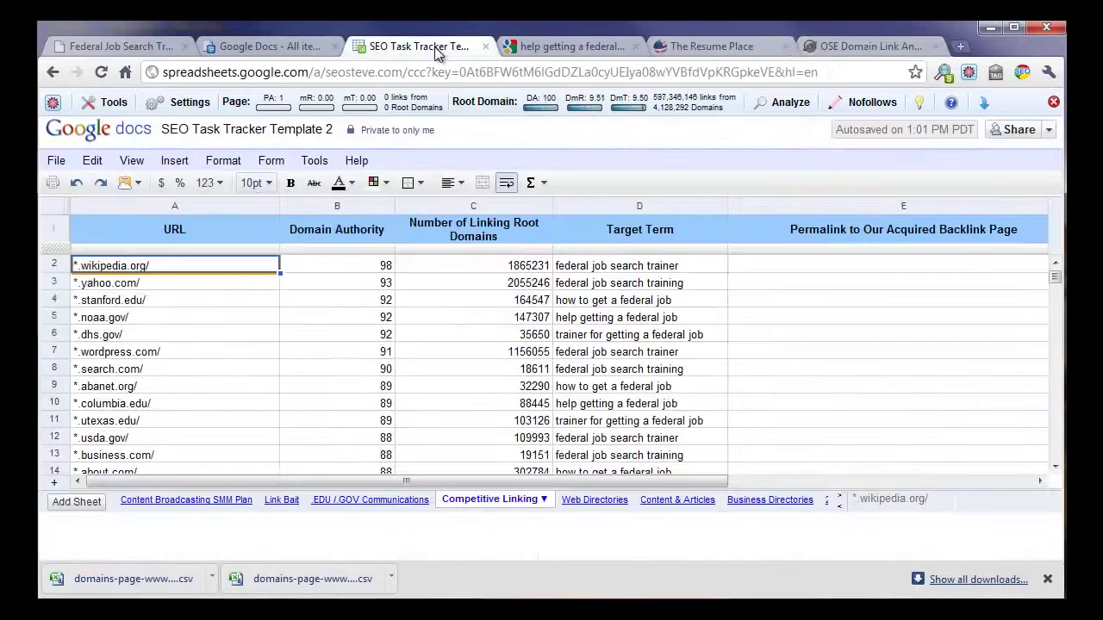
pyautogui.click(799, 263)
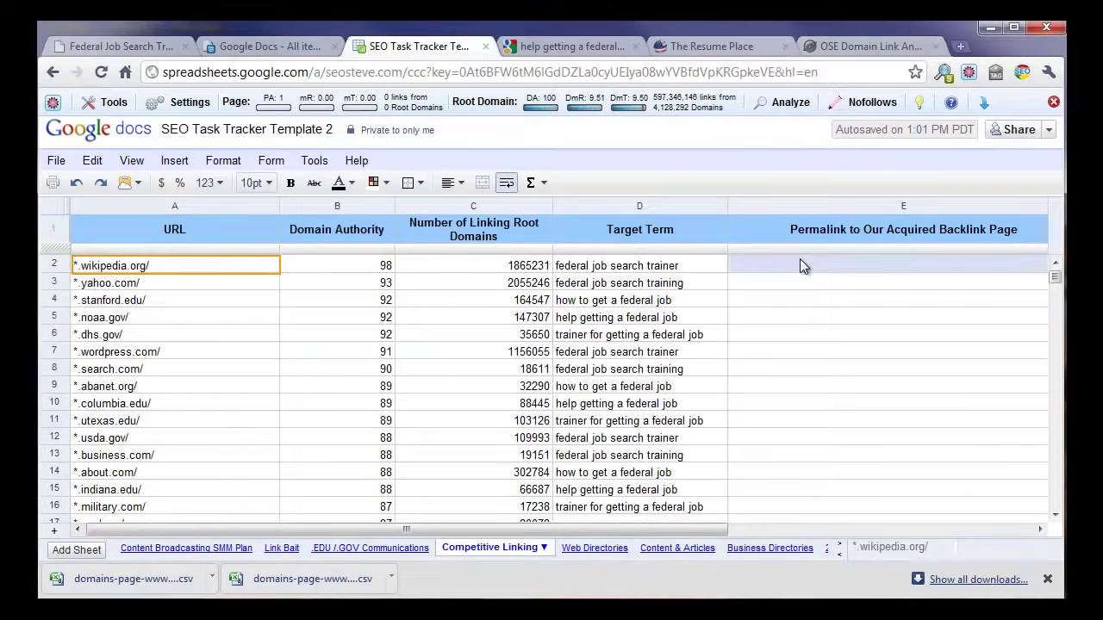
pyautogui.click(652, 268)
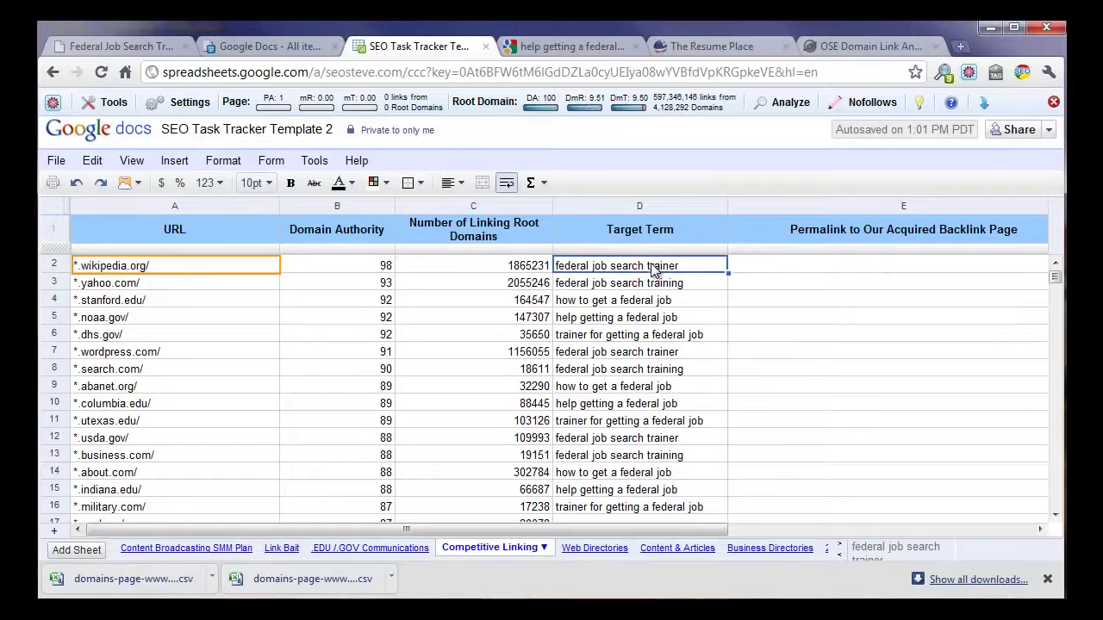
pyautogui.click(678, 221)
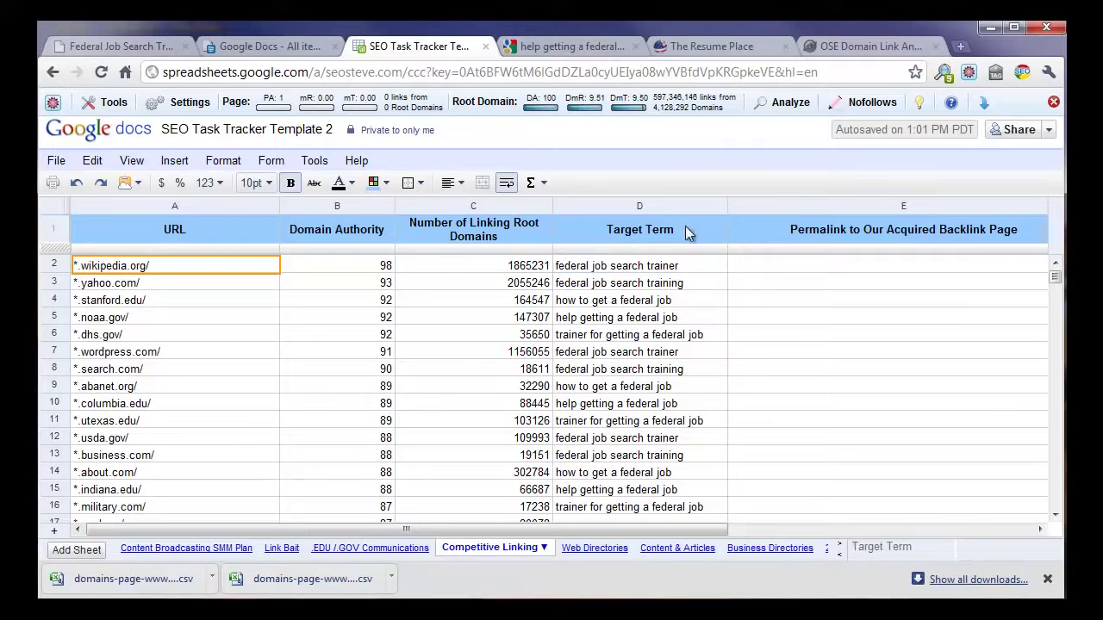
pyautogui.doubleClick(685, 226)
pyautogui.write('(goes in')
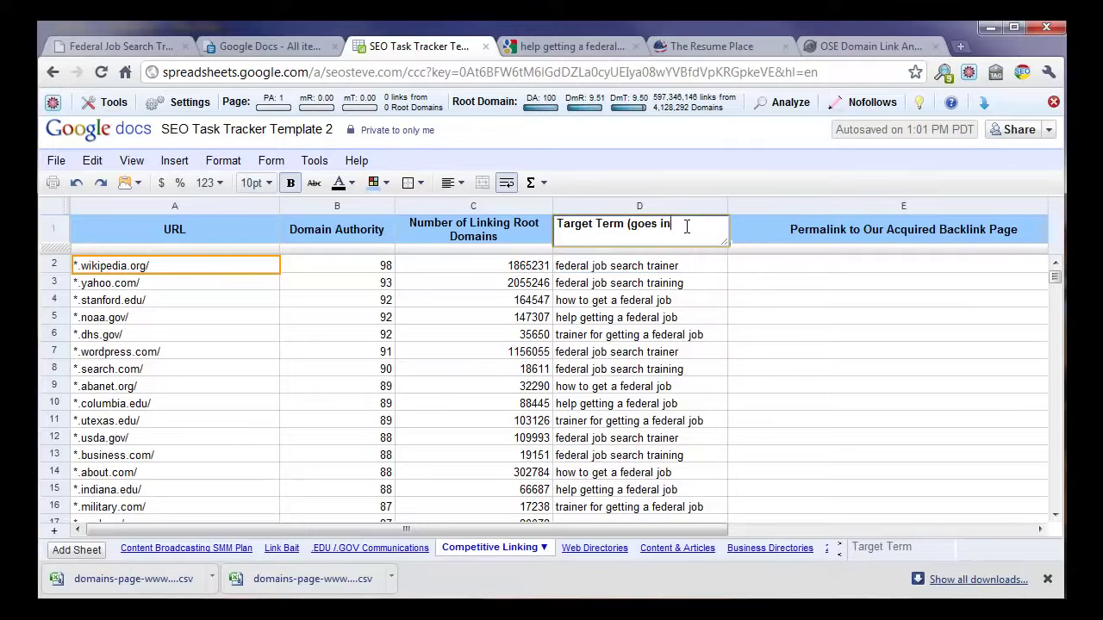
pyautogui.write(' the link text)')
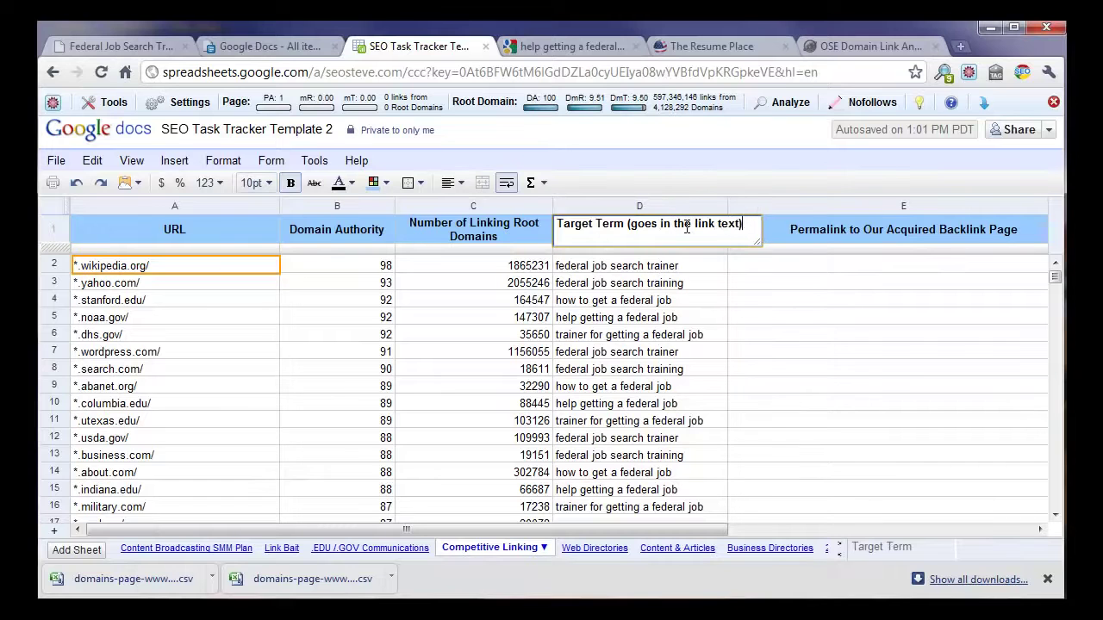
pyautogui.press('Return')
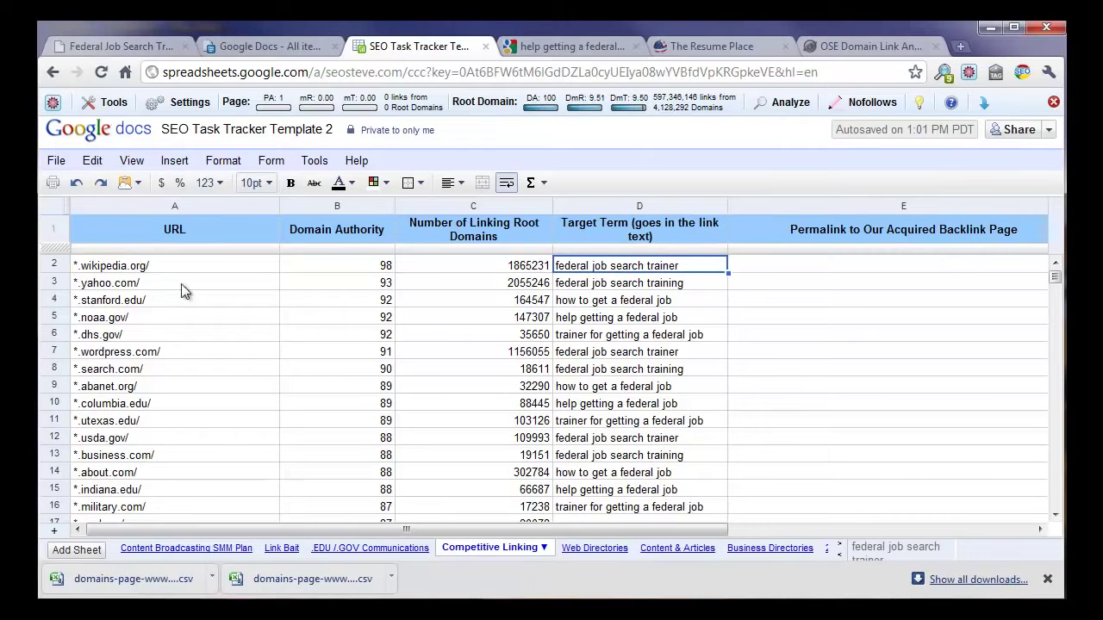